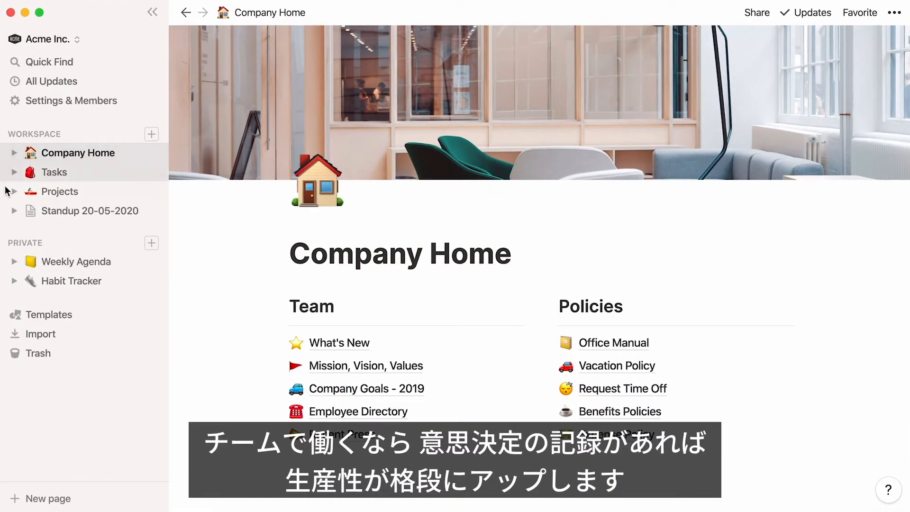
Step: View the Meeting Notes database with the sidebar collapsed and go back to the Docs database
click(5, 210)
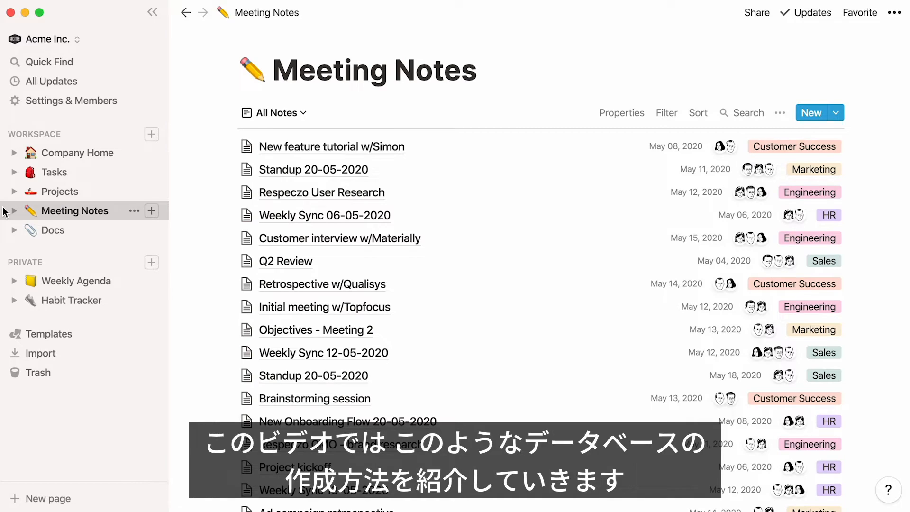
click(153, 12)
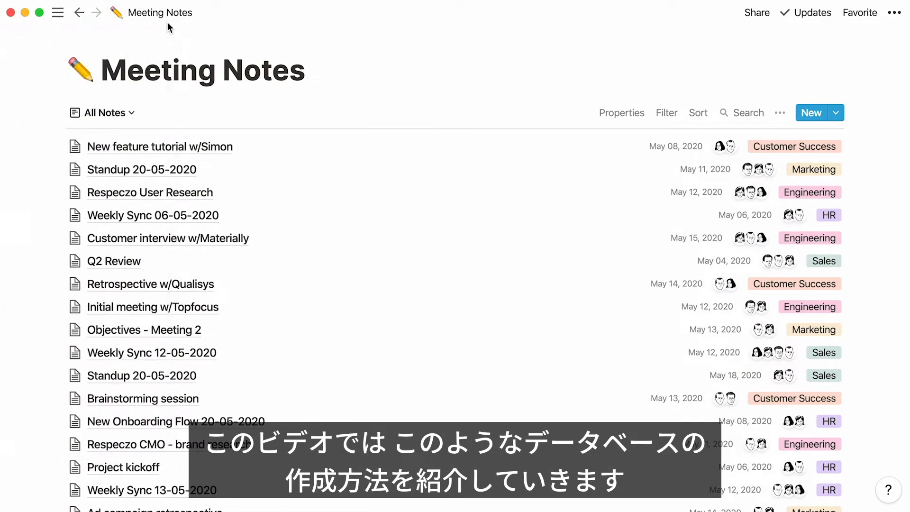
click(80, 14)
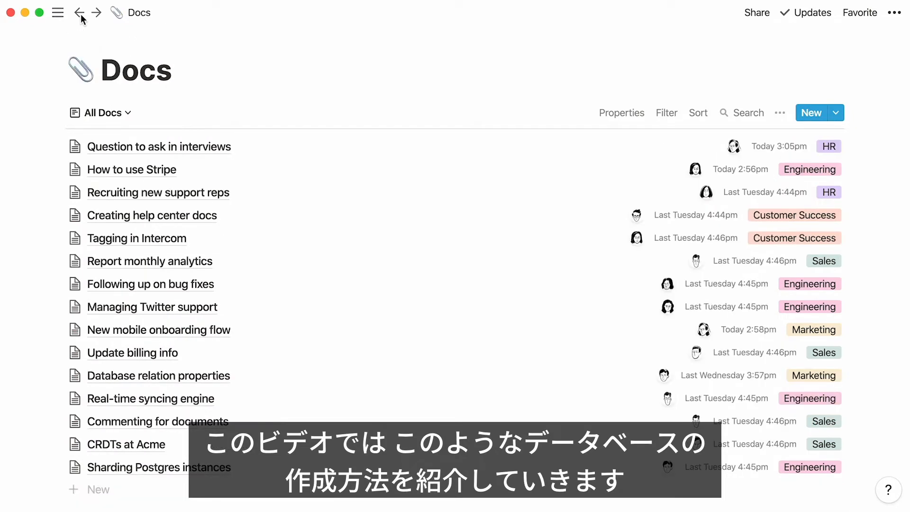
Step: Examine the properties and the available views of the Docs database, and restore the sidebar
click(615, 120)
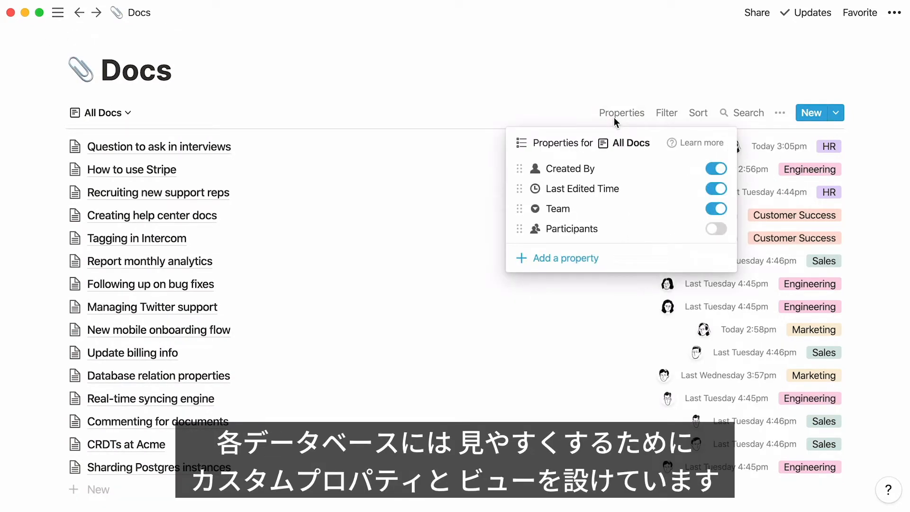
click(129, 114)
click(129, 114)
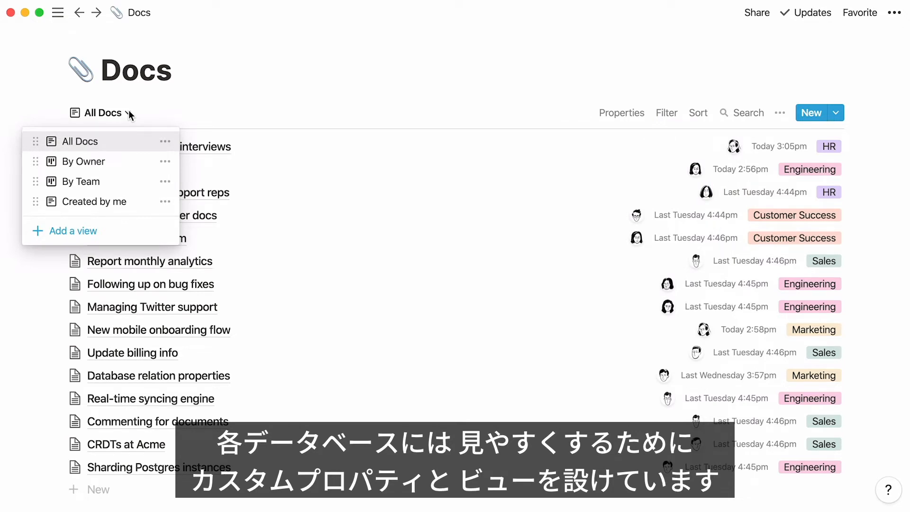
click(60, 13)
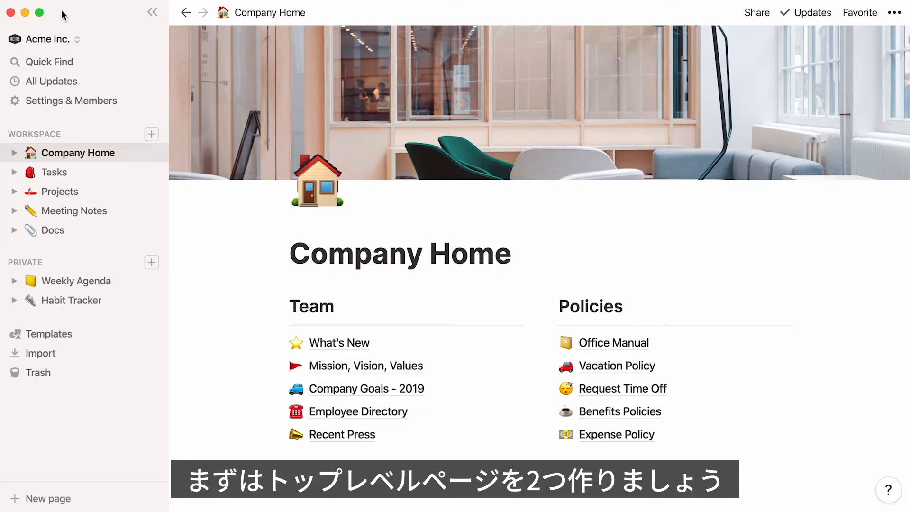
Step: Read through the "New mobile onboarding flow" document in the Docs database down to its follow-up tasks
click(95, 236)
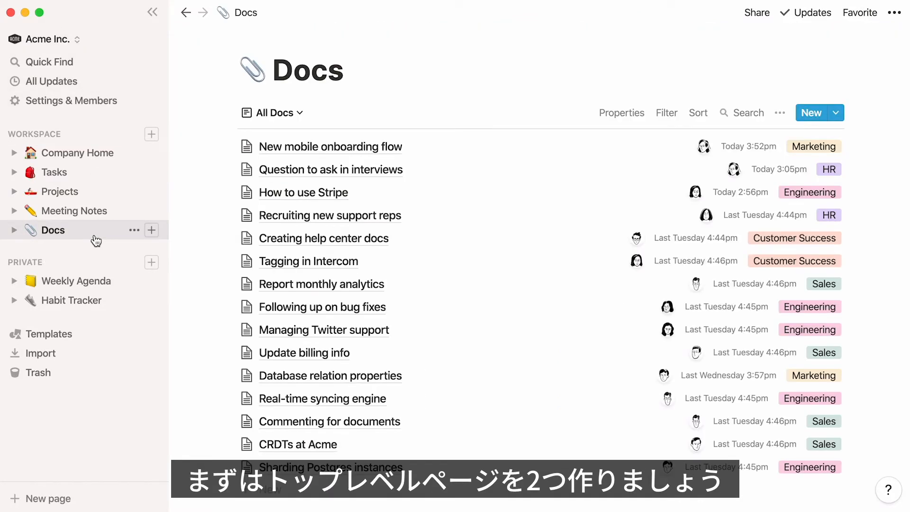
click(265, 150)
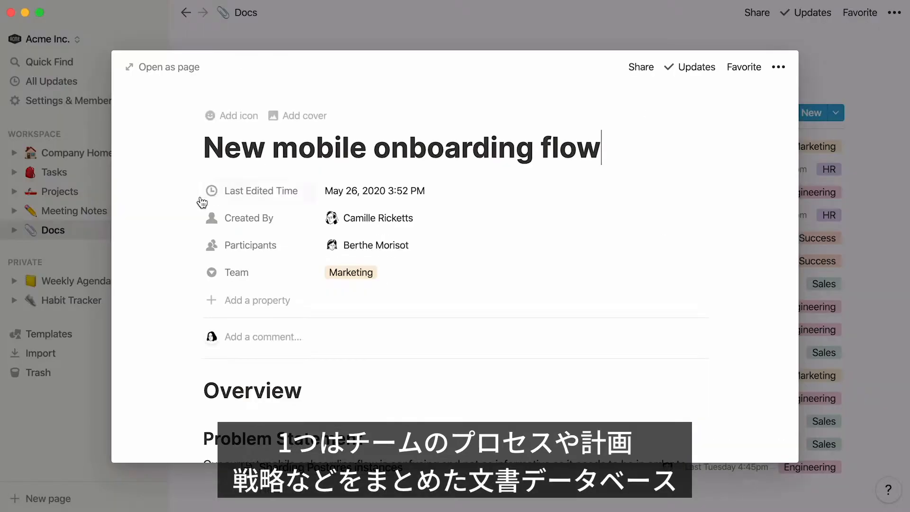
scroll(143, 227, down, 12)
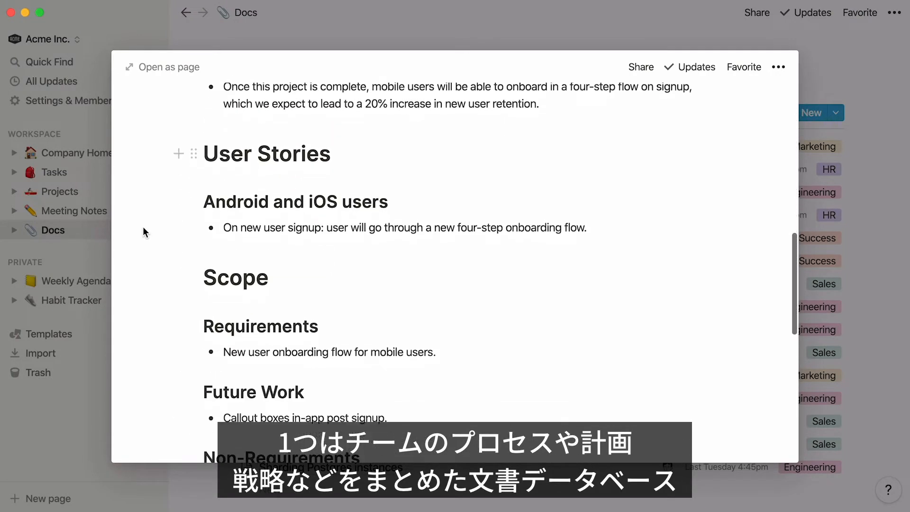
scroll(143, 226, down, 10)
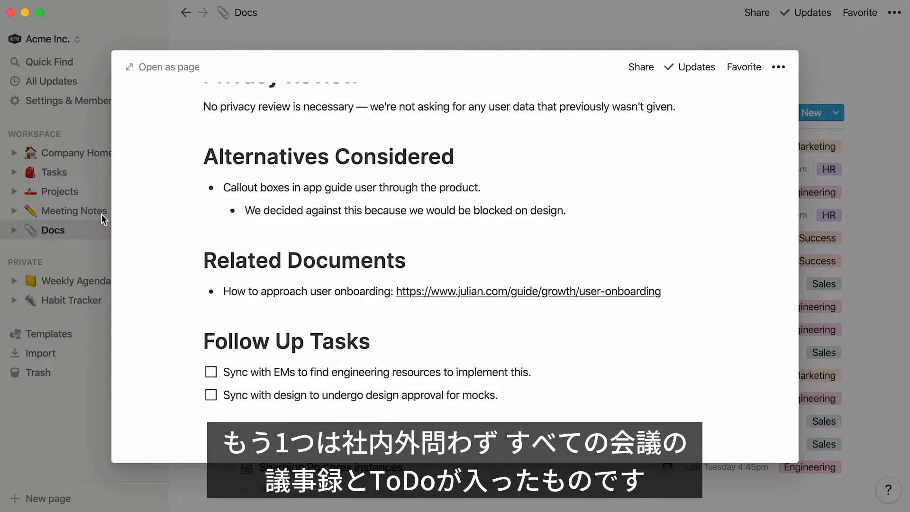
Step: Read through the "Brainstorming session" note in the Meeting Notes database, including its goals and discussion items
click(87, 209)
click(264, 150)
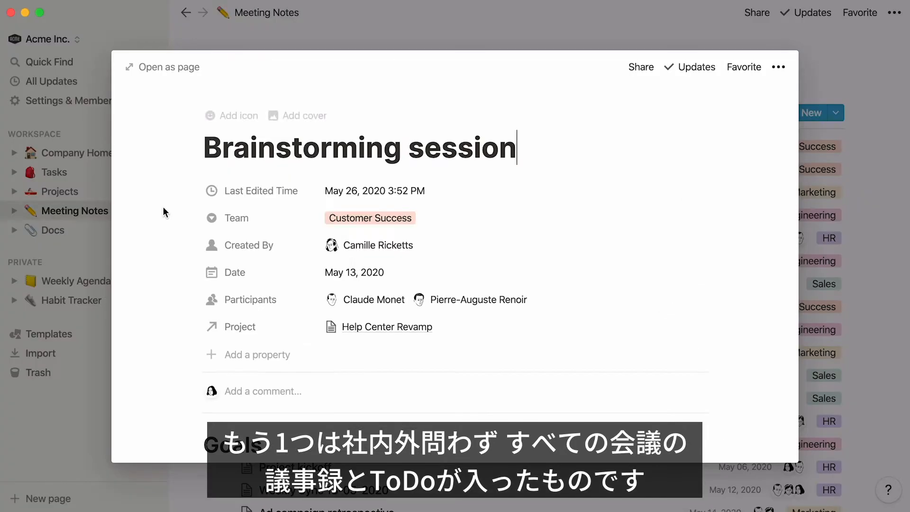
scroll(151, 216, down, 5)
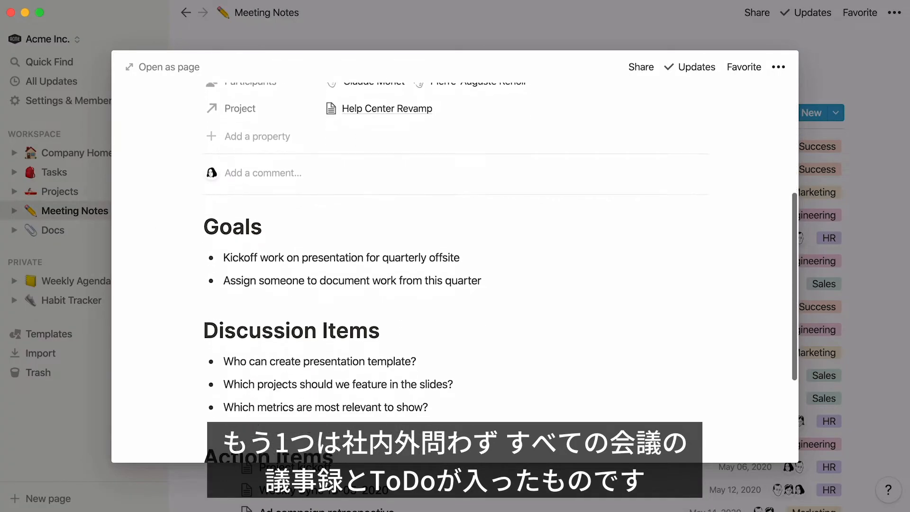
scroll(154, 216, down, 3)
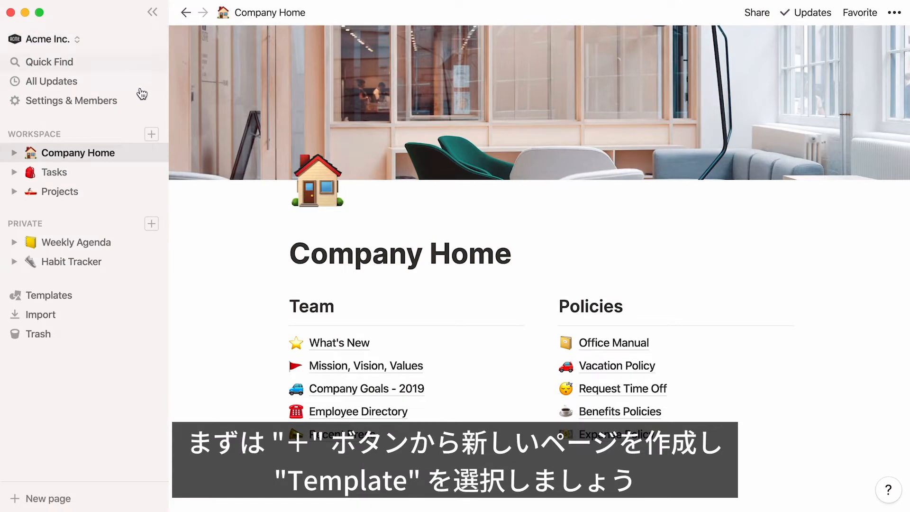
Step: Create a new top-level workspace page from the Docs template in the Engineering category
click(151, 135)
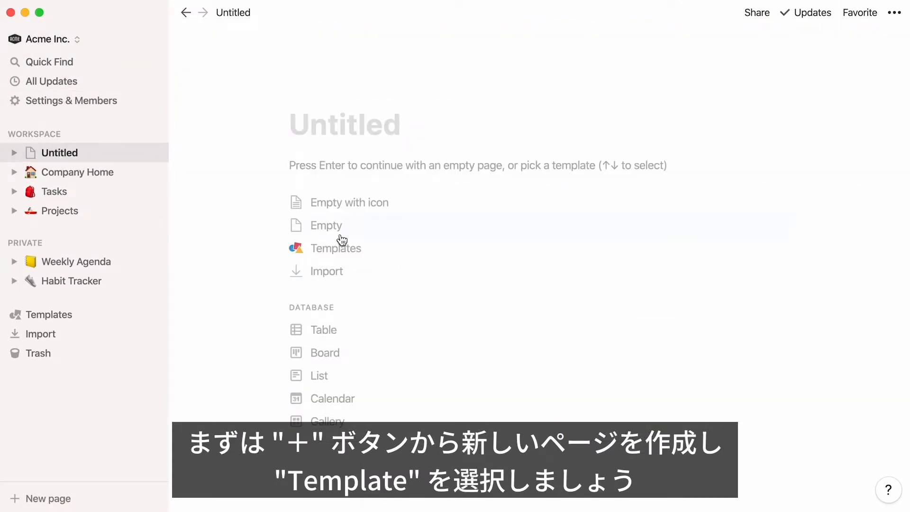
click(379, 252)
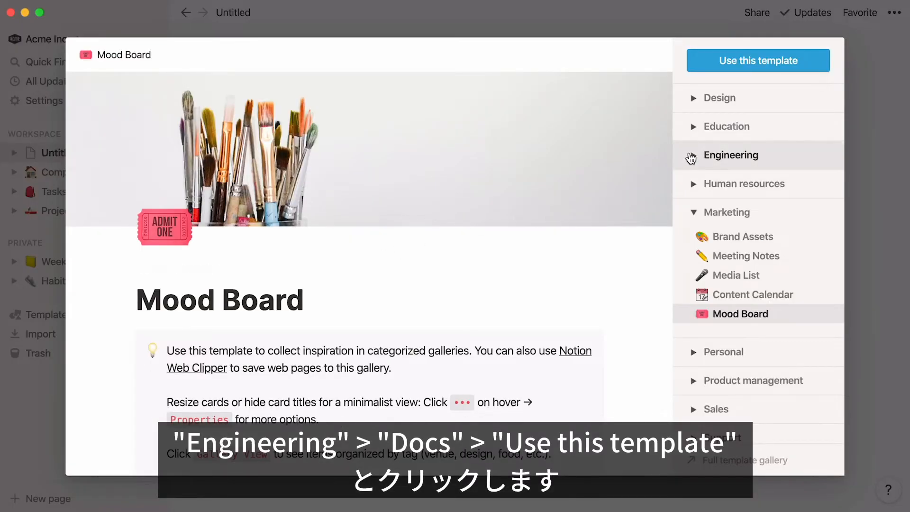
click(690, 155)
click(683, 239)
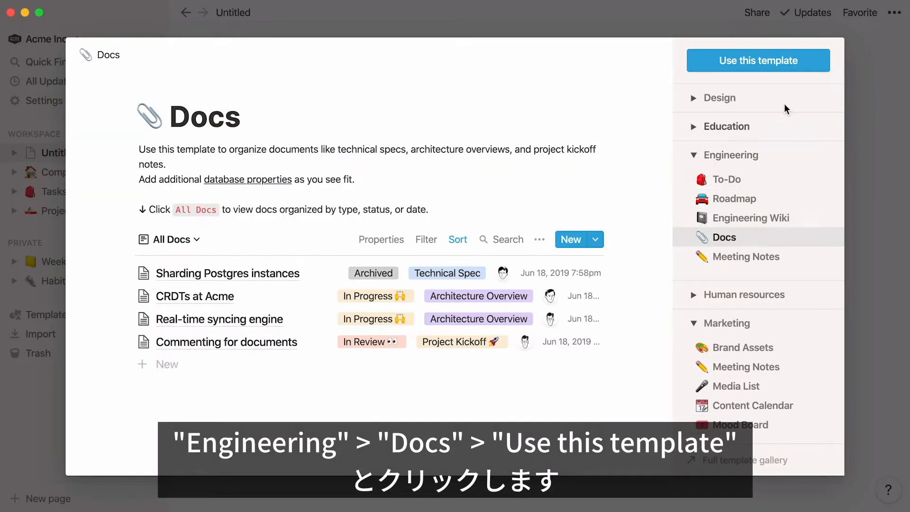
click(812, 70)
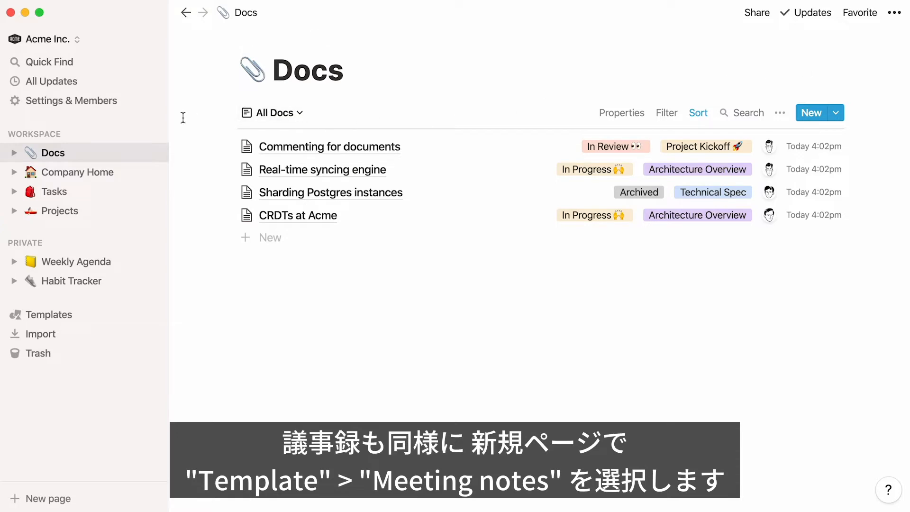
Step: Create another top-level workspace page from the Meeting Notes template in the Human resources category
click(151, 134)
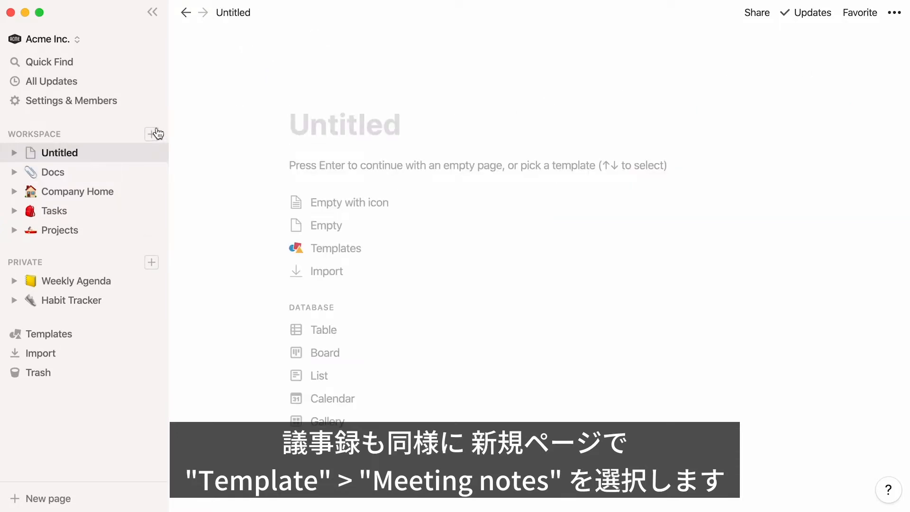
click(370, 249)
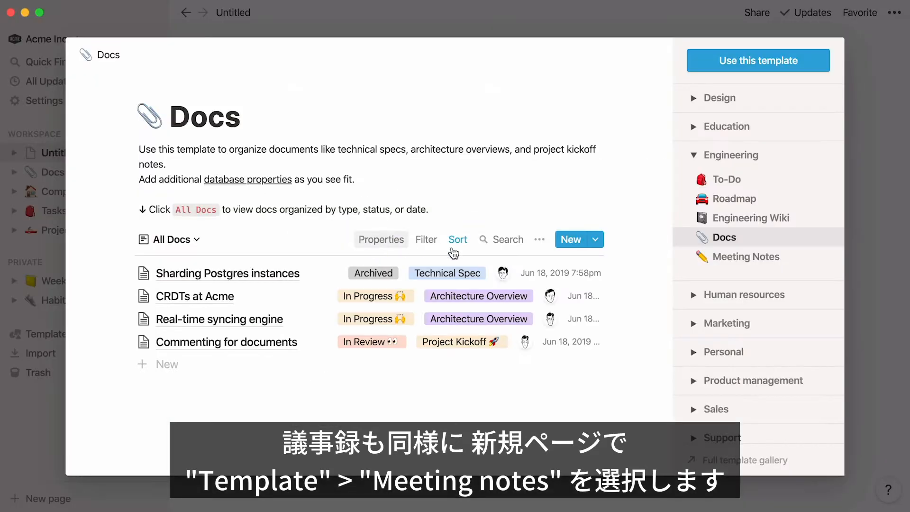
click(691, 294)
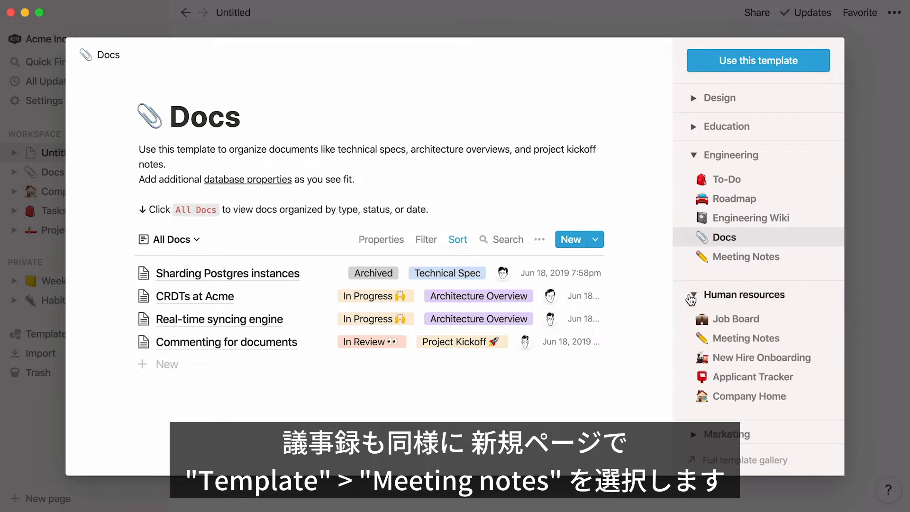
click(695, 335)
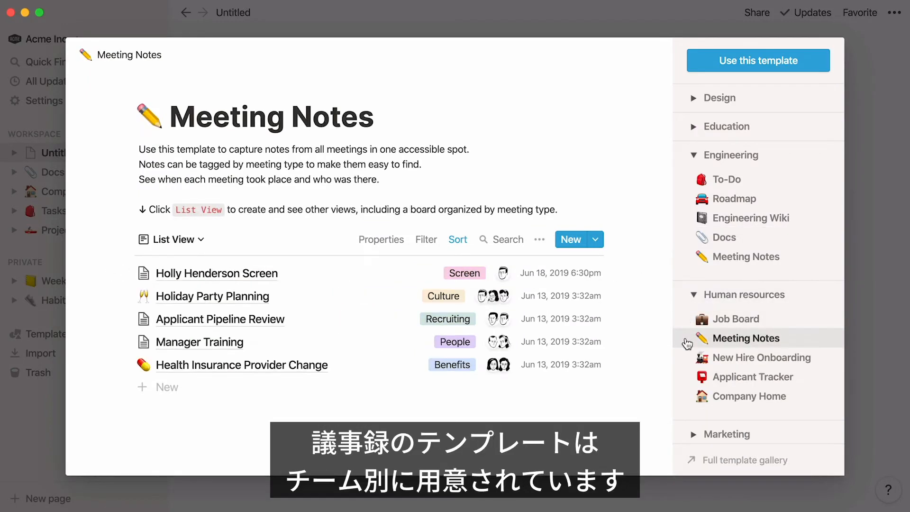
click(813, 67)
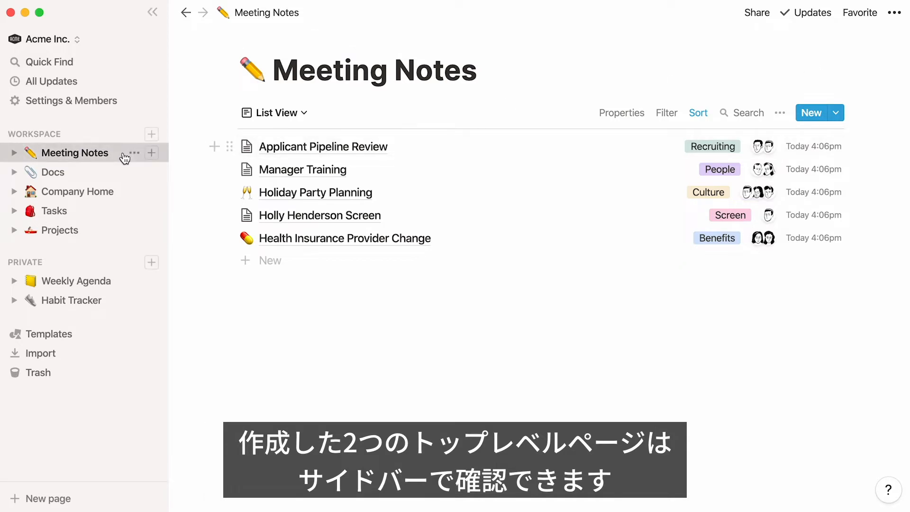
Step: Examine the Docs database with the sidebar collapsed, checking the first document's creator and the database properties
click(110, 172)
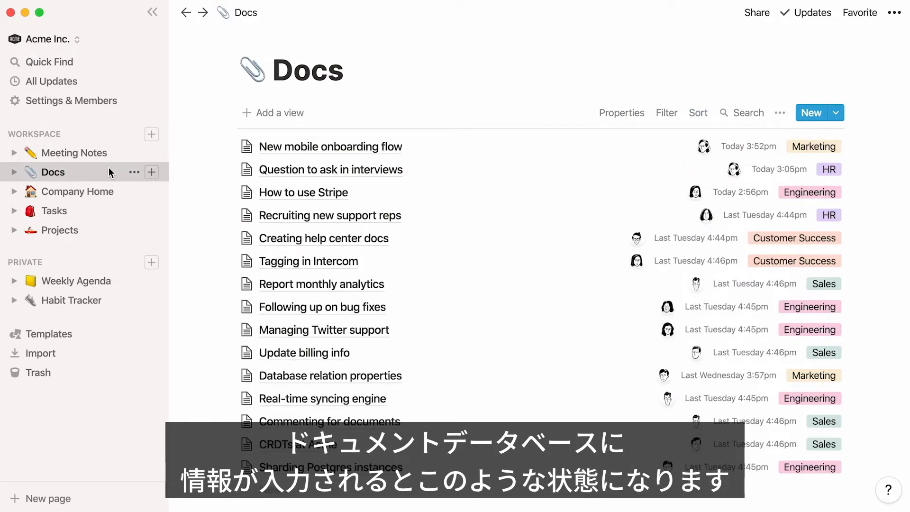
click(153, 13)
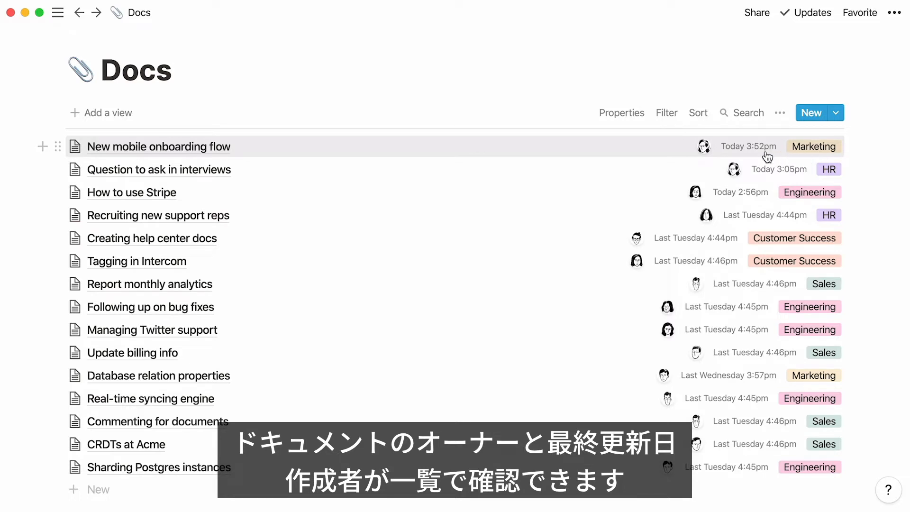
mouse_move(706, 149)
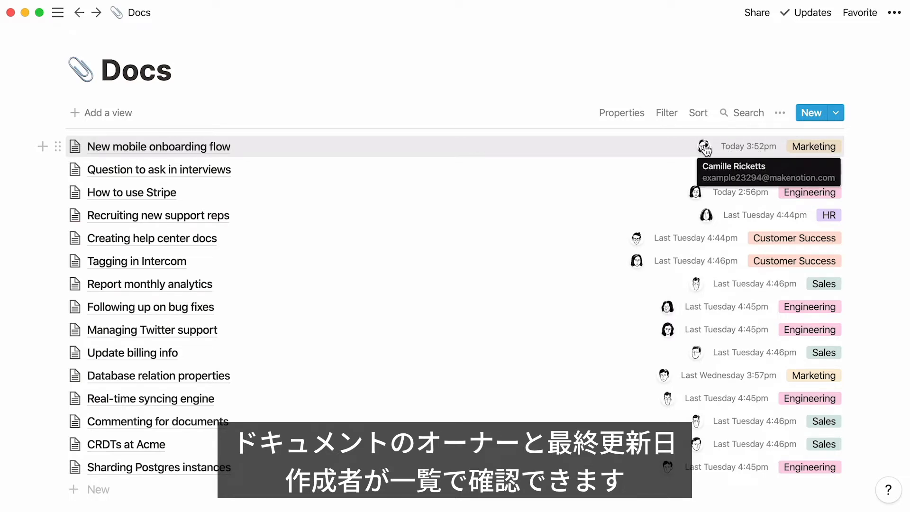
click(634, 118)
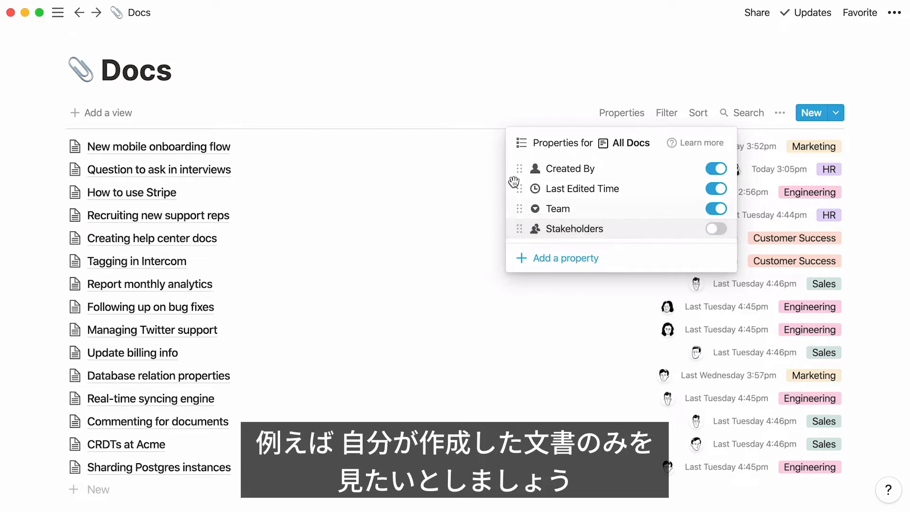
Step: Add a List view named "Created by Me" to the Docs database
click(112, 108)
click(112, 108)
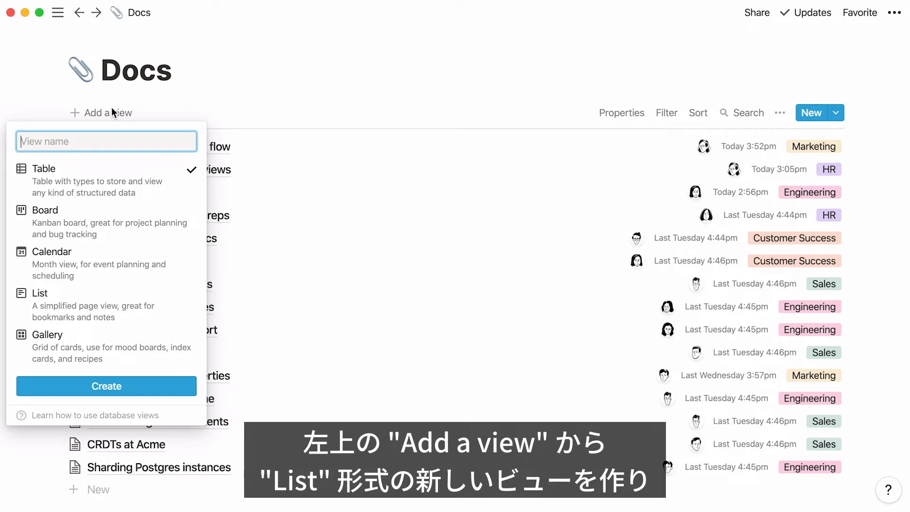
click(133, 304)
text(Created by)
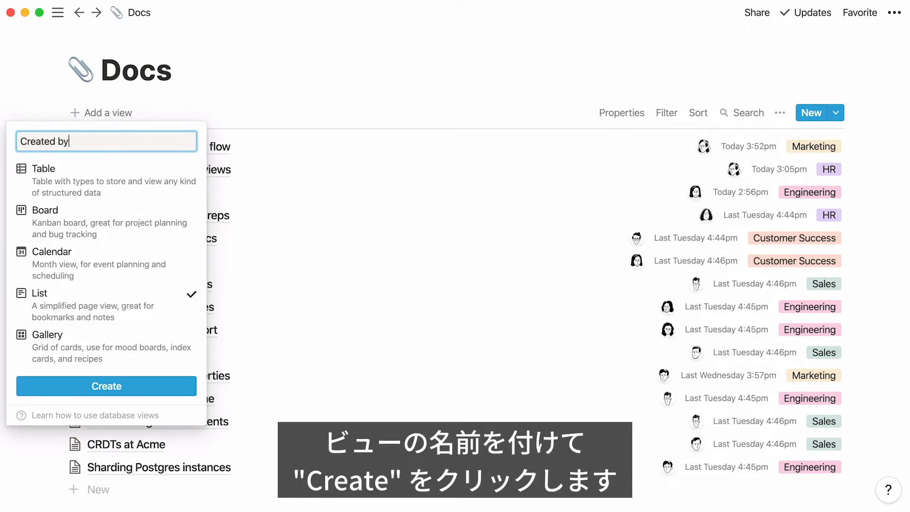
text( Me)
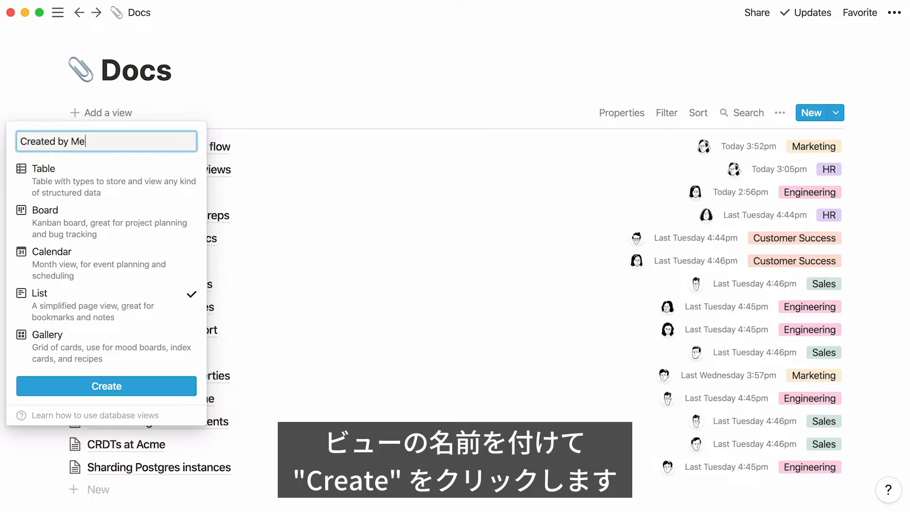
click(118, 385)
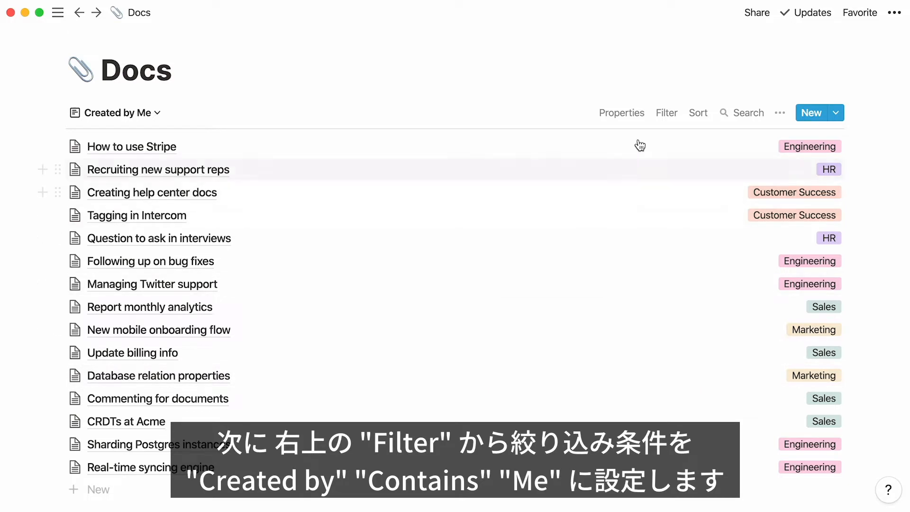
Step: Filter the Created by Me view to documents where Created By contains Me
click(667, 124)
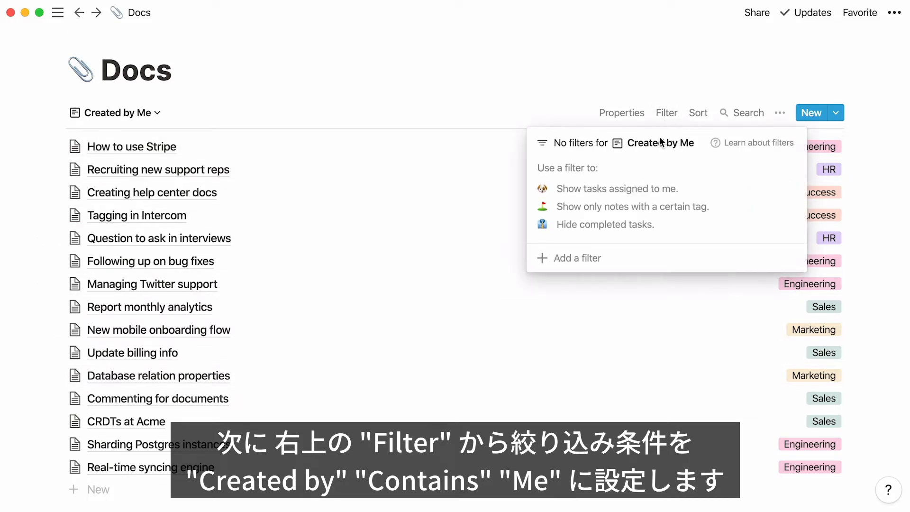
click(579, 260)
click(609, 175)
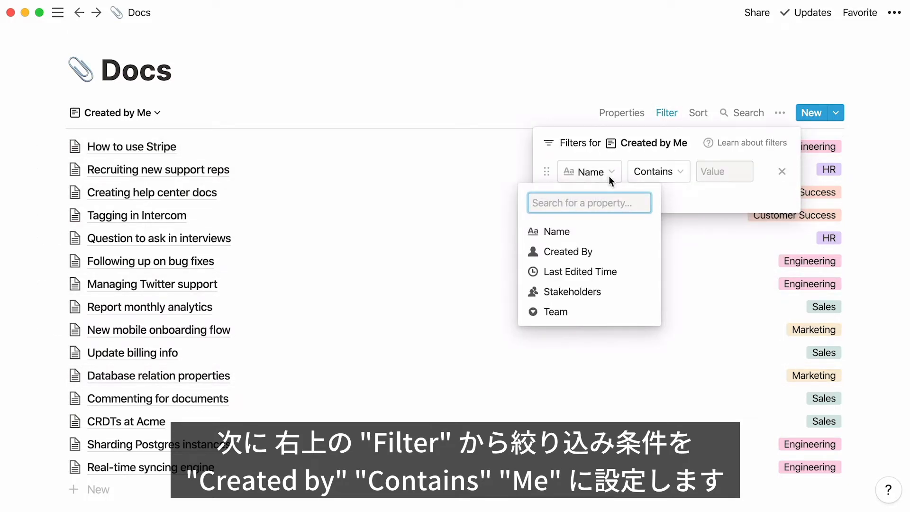
click(611, 251)
click(711, 177)
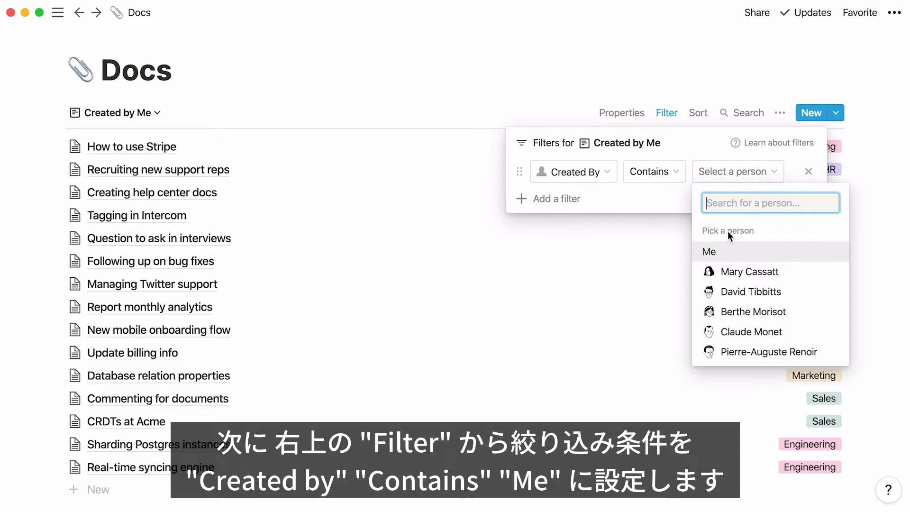
click(734, 253)
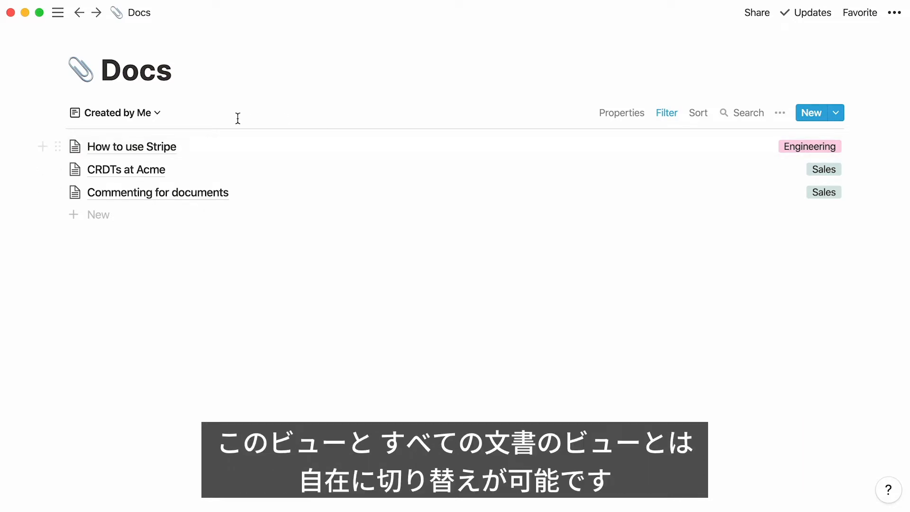
Step: Switch the Docs database to the All Docs view and back to the Created by Me view
click(153, 113)
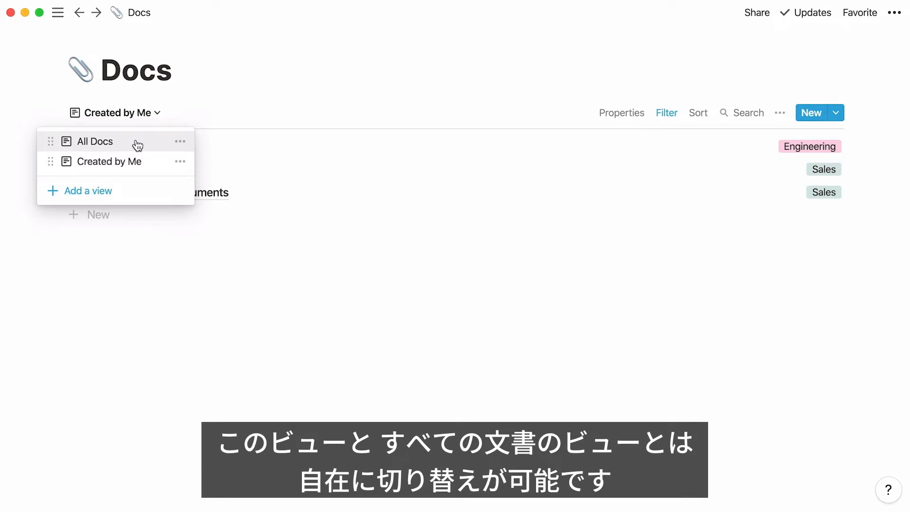
click(137, 143)
click(130, 113)
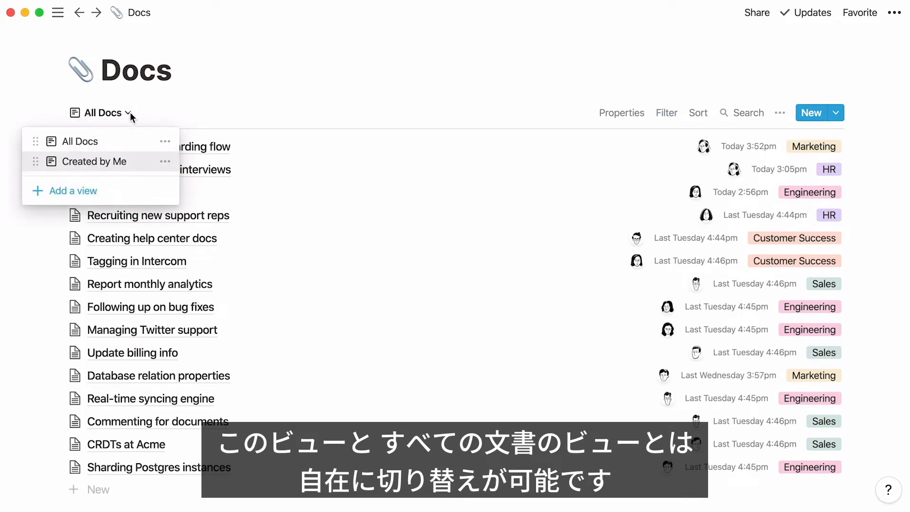
click(144, 163)
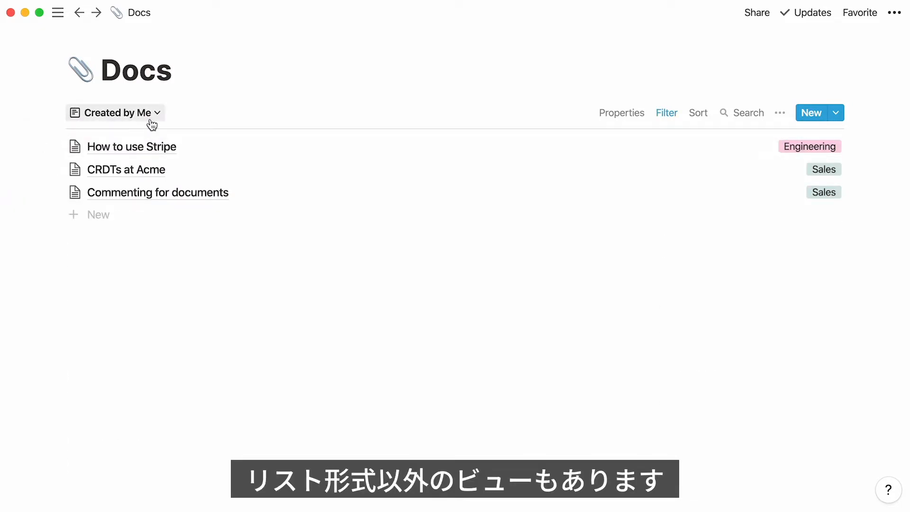
Step: Add a Board view named "By Team" to the Docs database and group it by Team
click(151, 124)
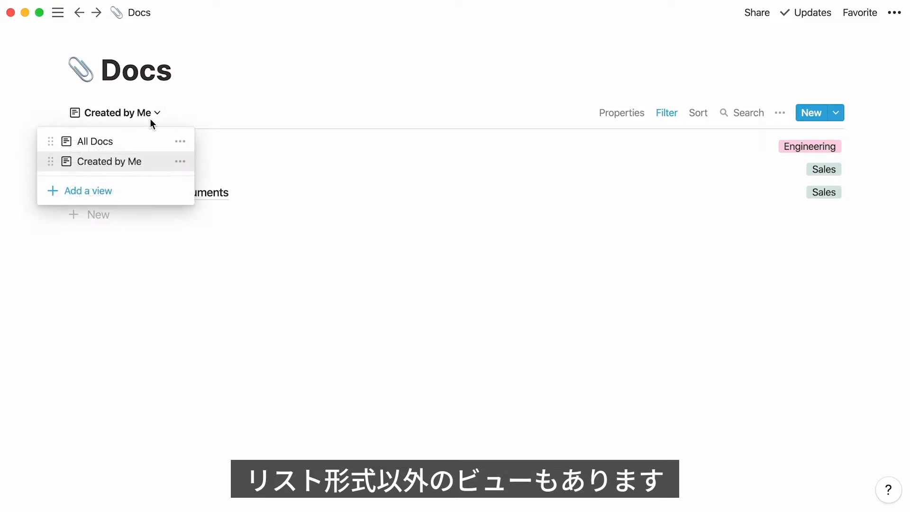
click(122, 191)
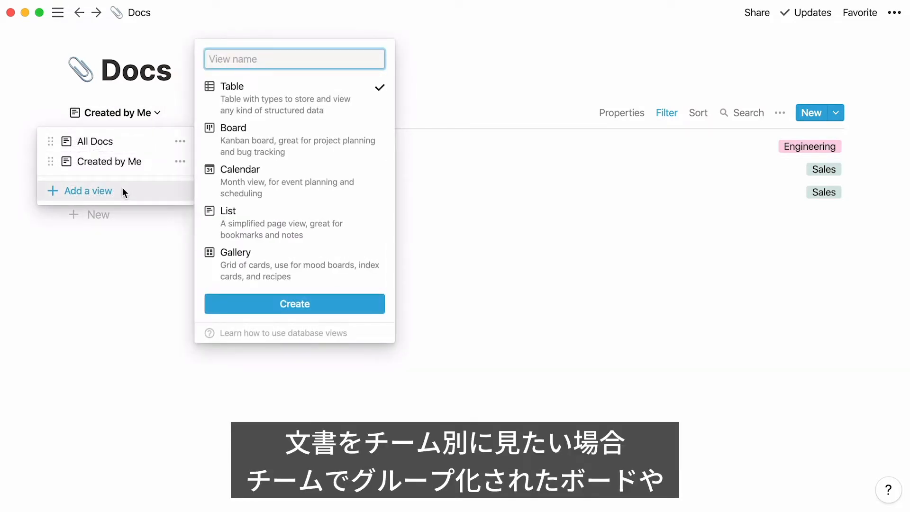
click(242, 152)
text(By Team)
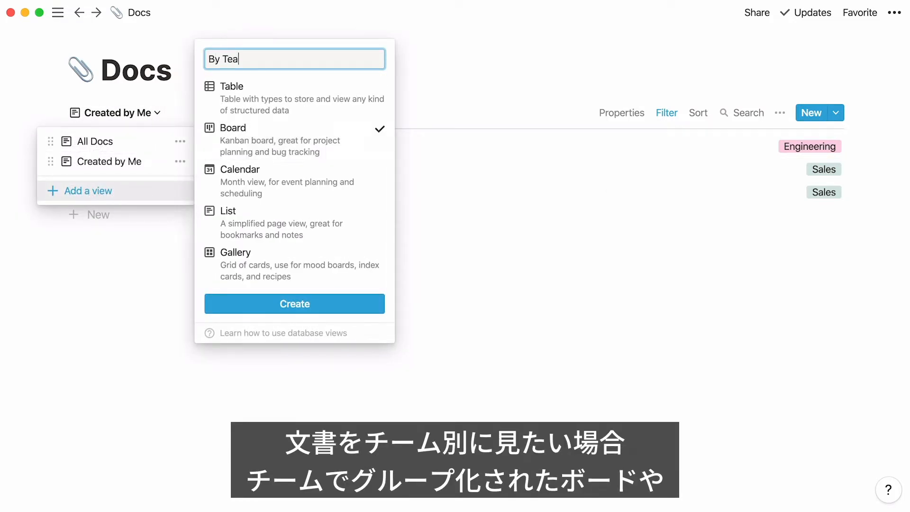
click(232, 303)
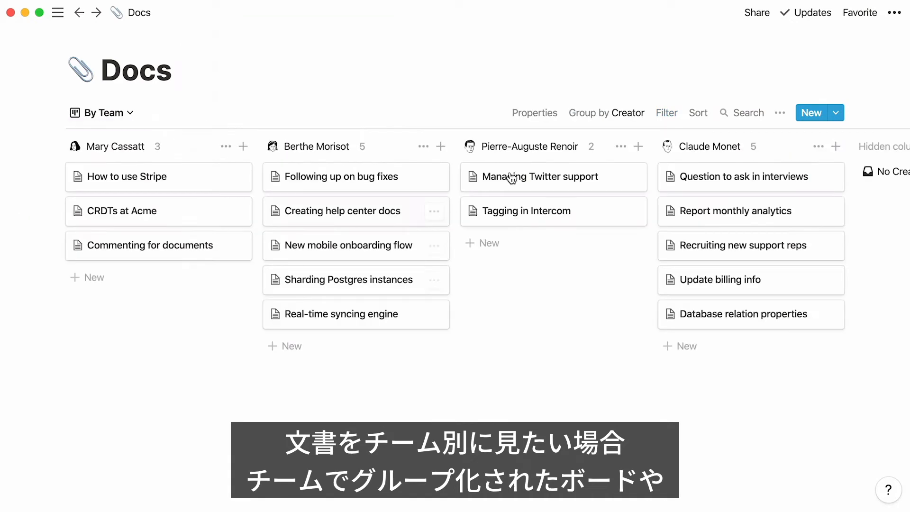
click(604, 118)
click(607, 156)
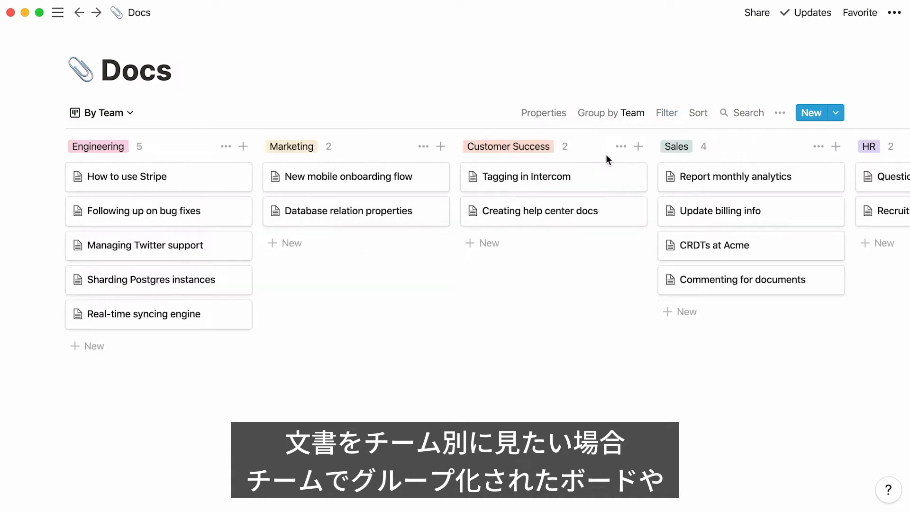
Step: Add a Board view named "By Creator" to the Docs database
click(127, 113)
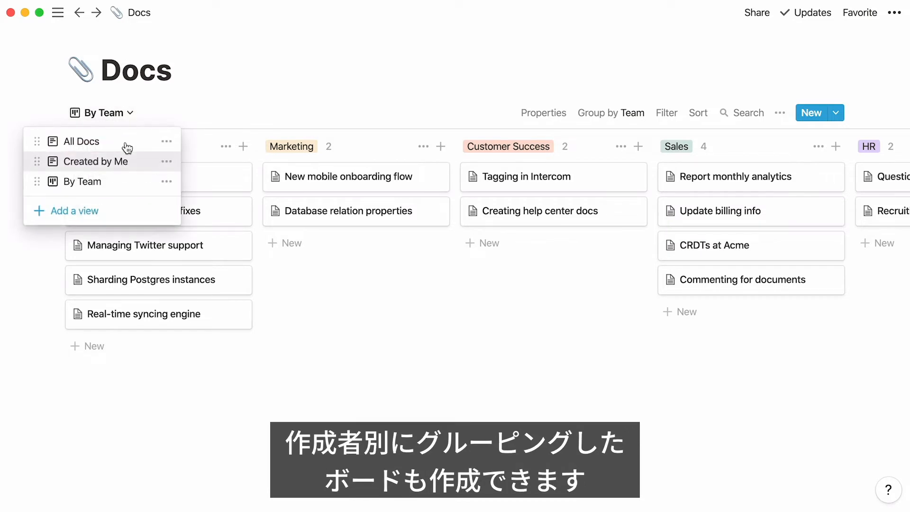
click(115, 210)
click(216, 148)
text(By )
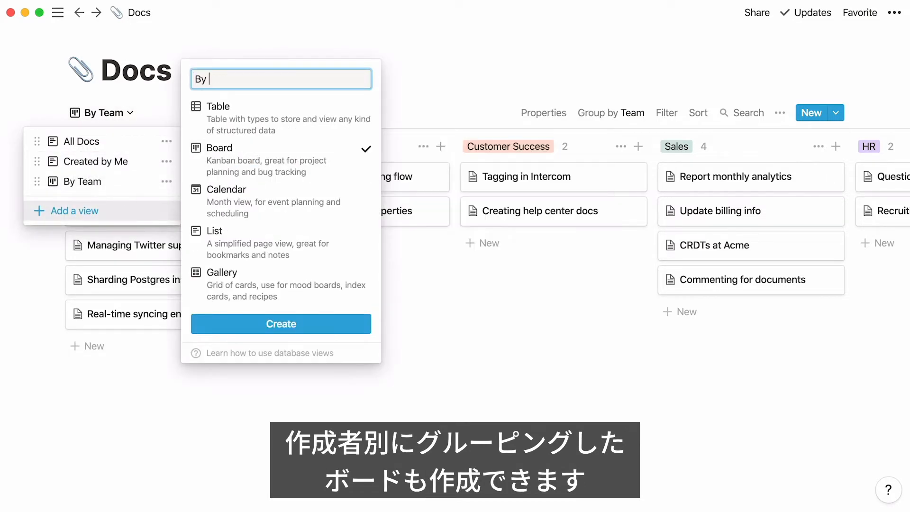
text(Creator)
click(291, 323)
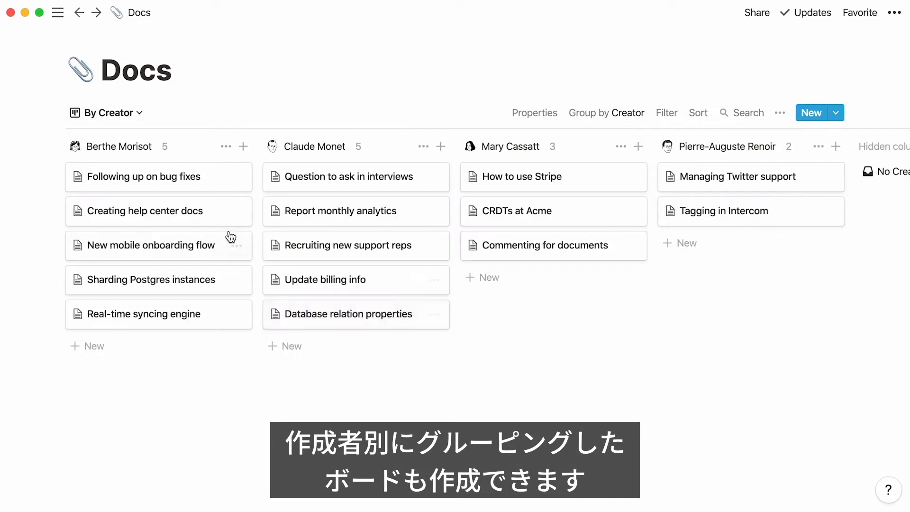
Step: Return to the All Docs view and expand the Docs database's list of views in the sidebar
click(140, 114)
click(137, 142)
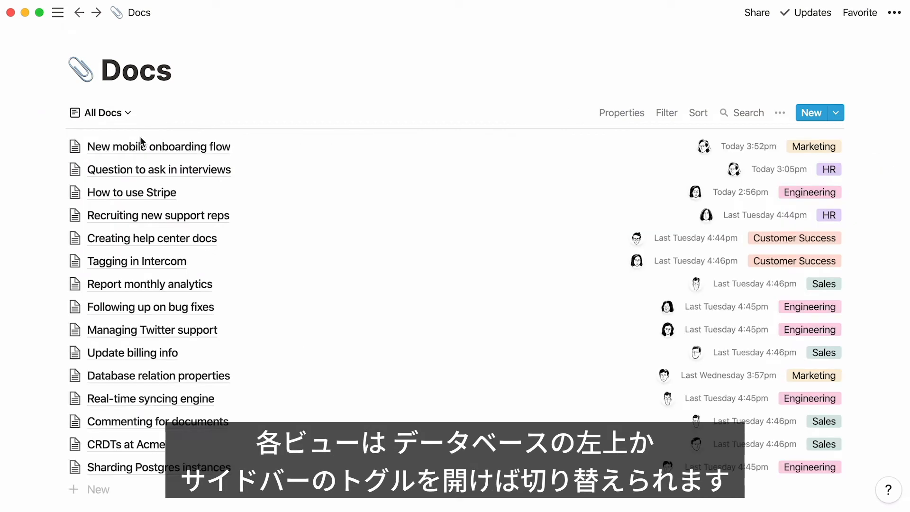
mouse_move(56, 14)
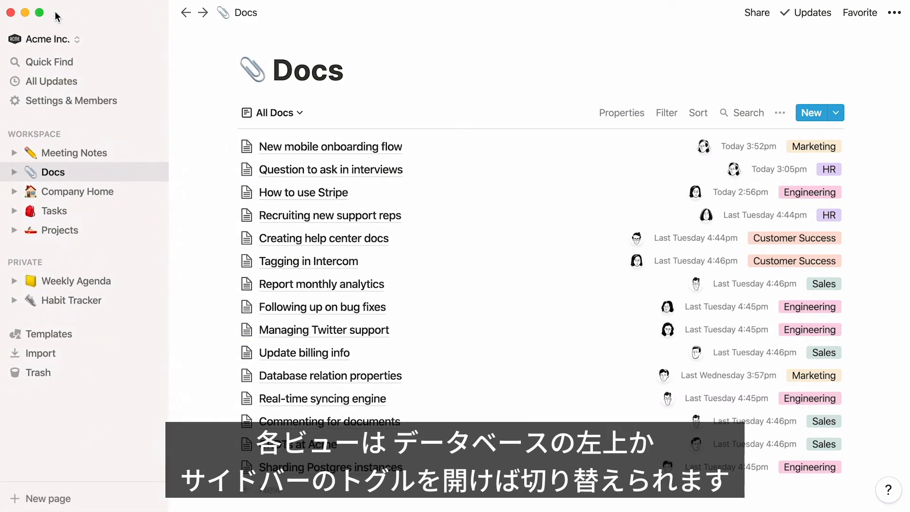
click(15, 173)
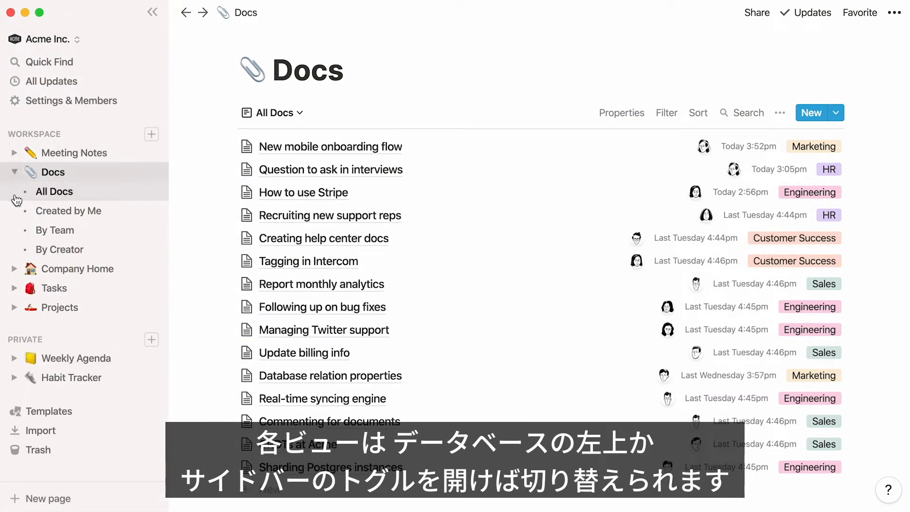
click(14, 229)
click(12, 195)
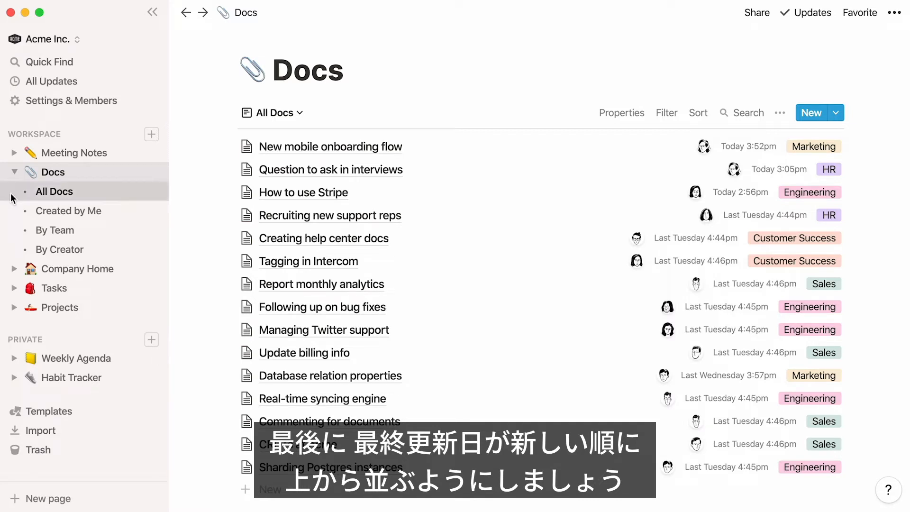
Step: Sort the All Docs view by Last Edited Time in descending order
click(700, 113)
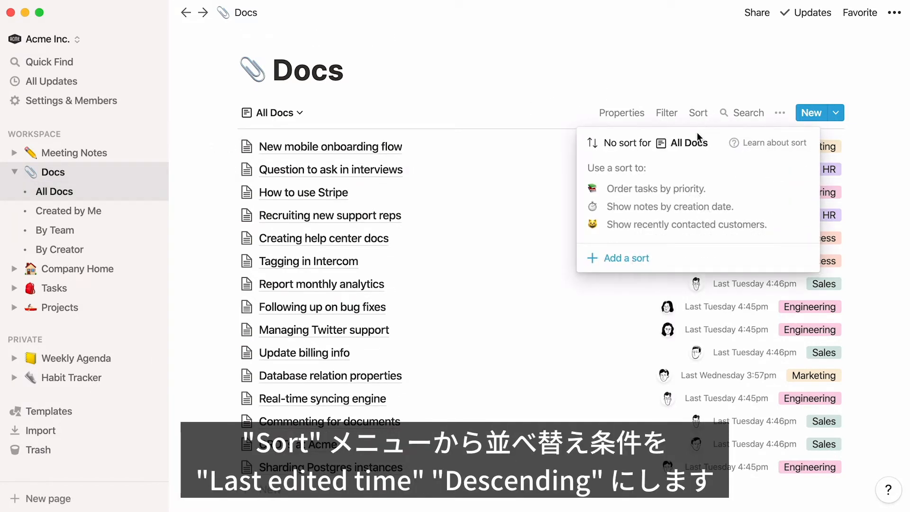
click(617, 258)
click(643, 173)
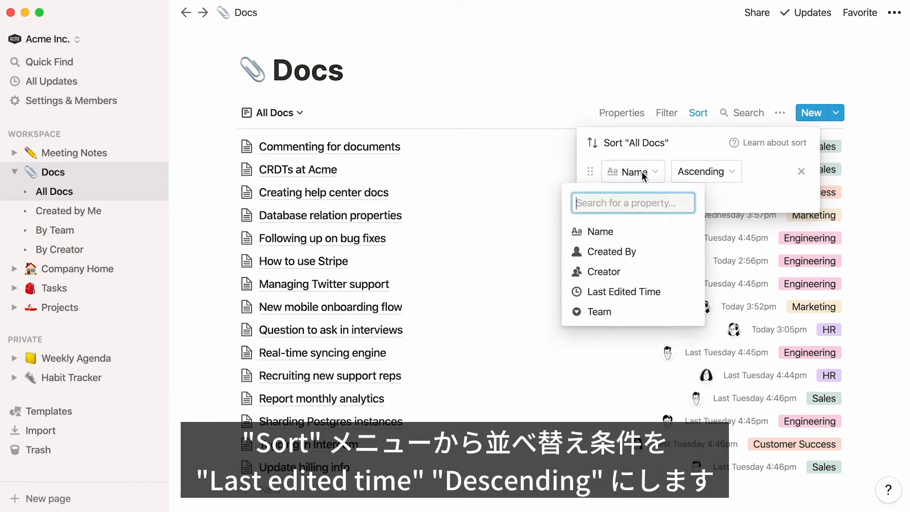
click(669, 291)
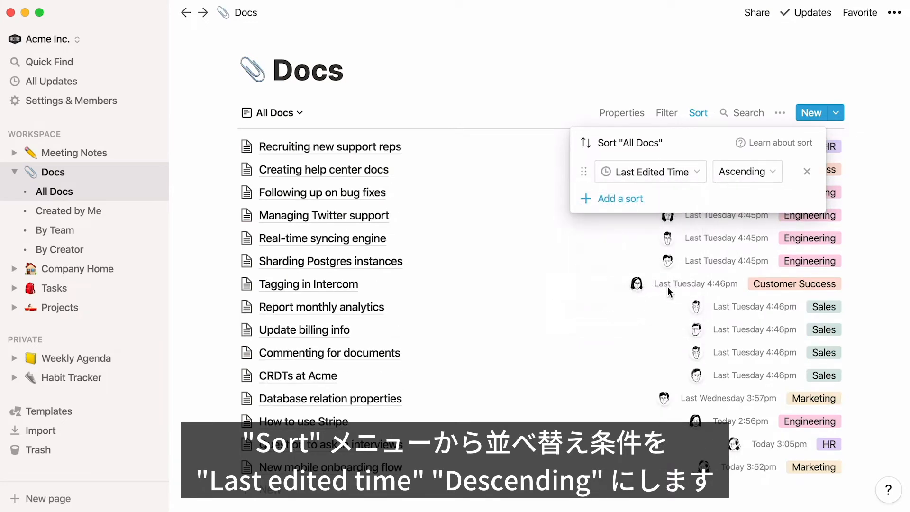
click(756, 172)
click(776, 215)
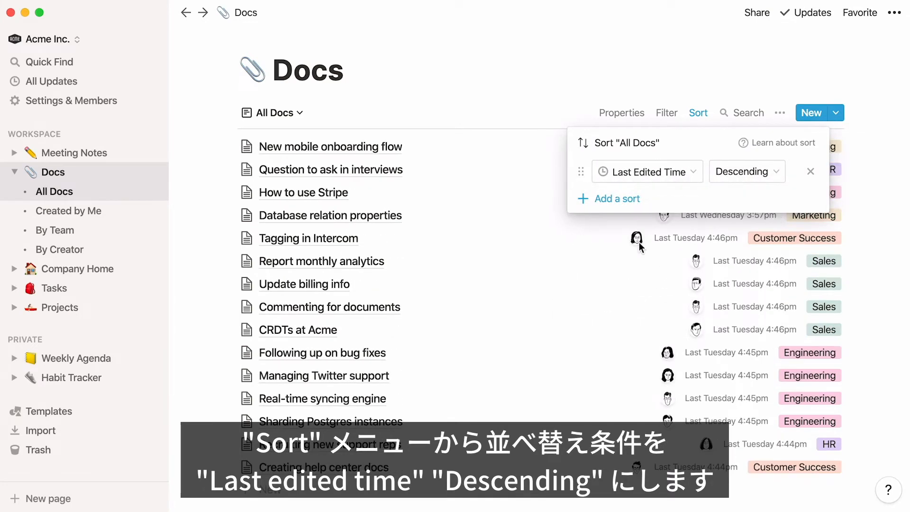
click(199, 358)
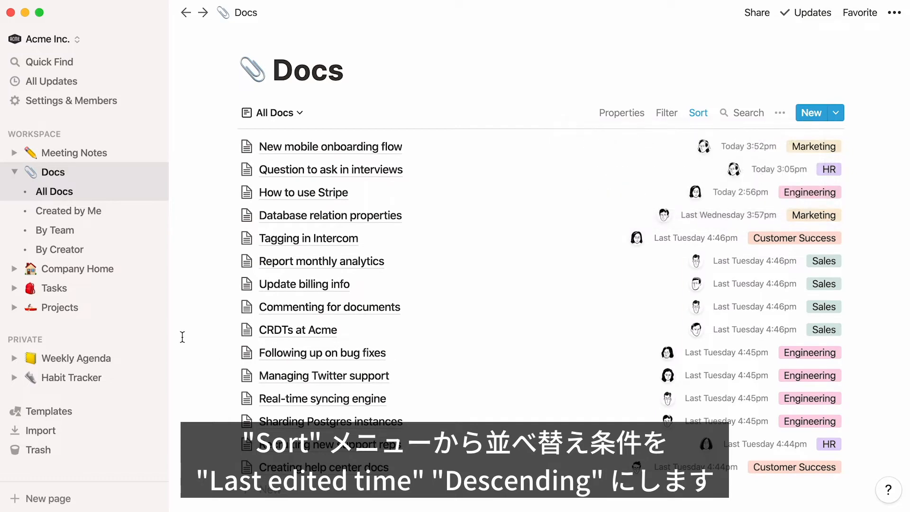
Step: Collapse the Docs view list and delete the existing Meeting Notes database from the workspace
click(17, 173)
click(119, 156)
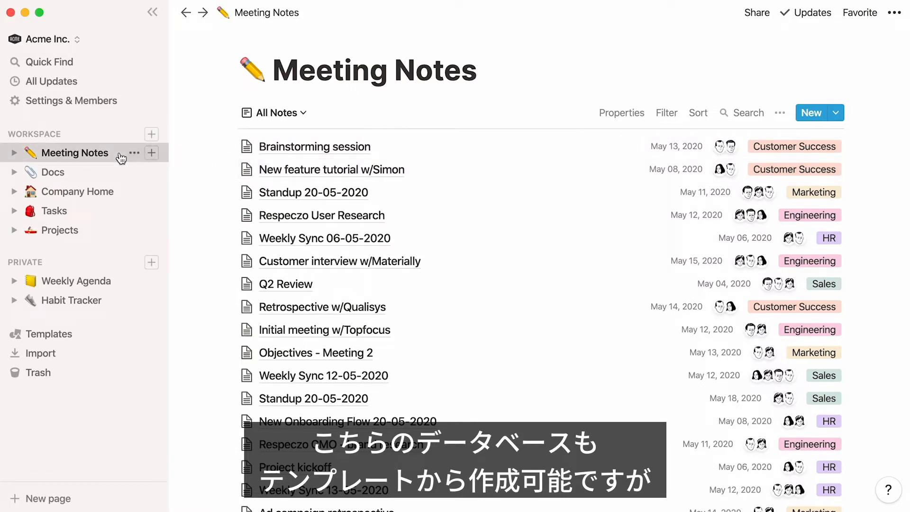
click(134, 153)
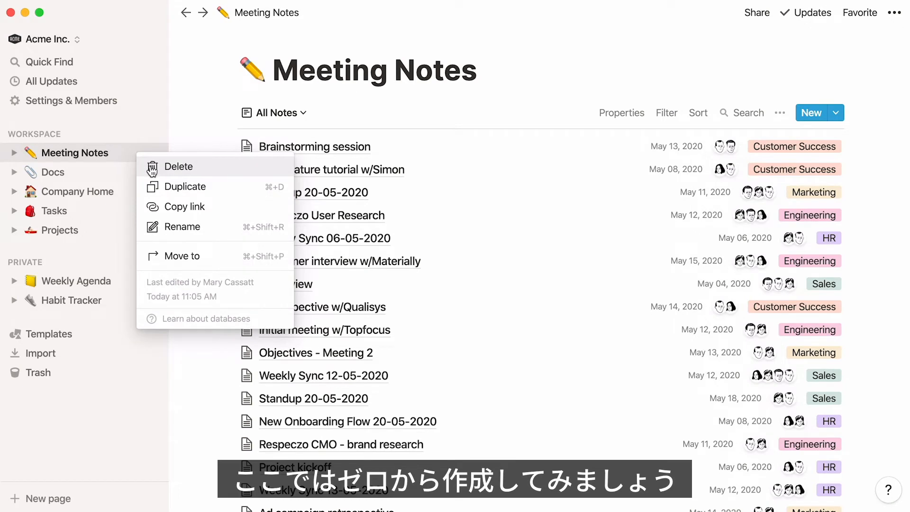
click(152, 167)
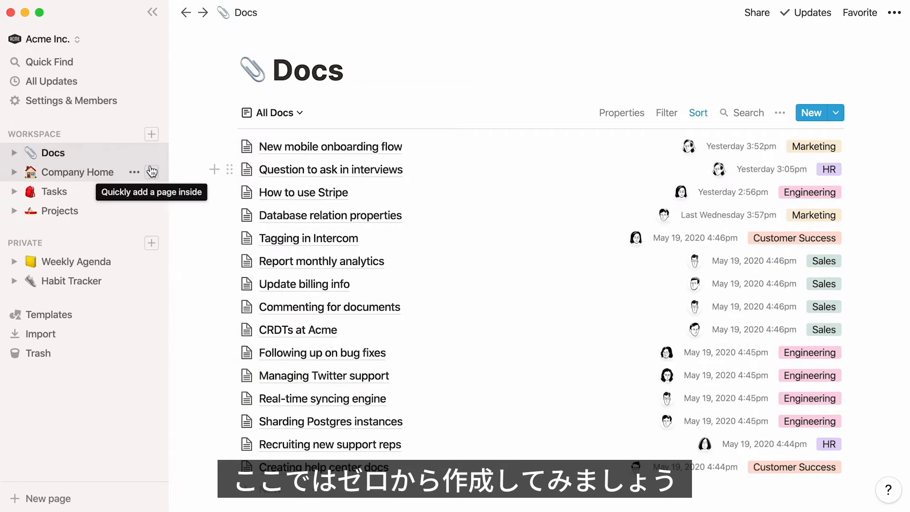
Step: Create a new workspace page as a List database titled "Meeting Notes"
click(152, 137)
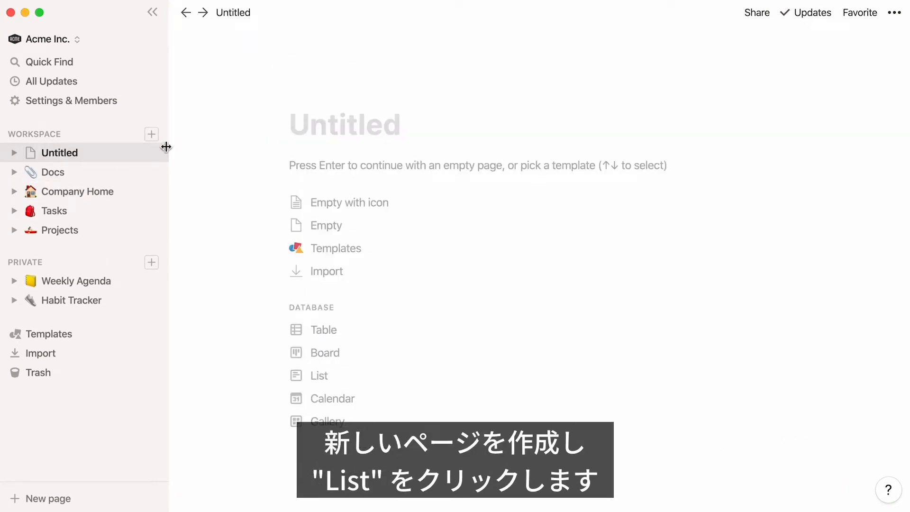
click(370, 384)
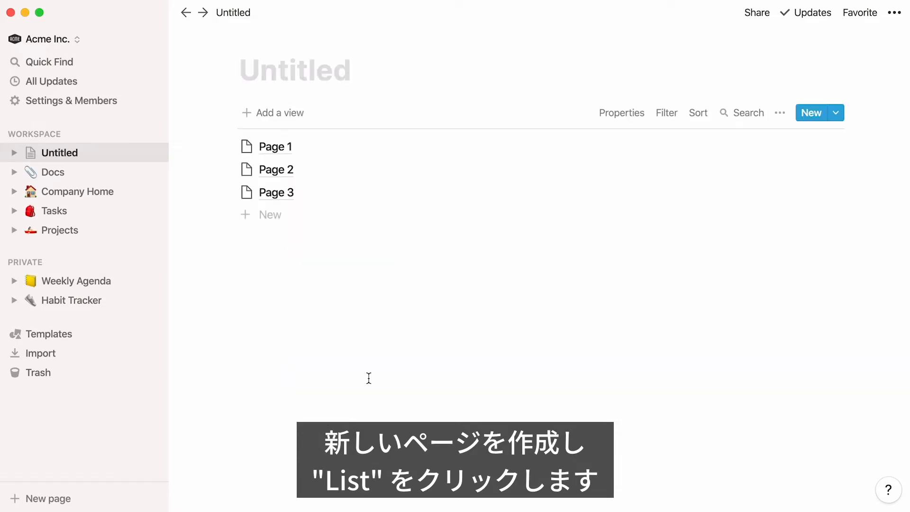
text(Meeting N)
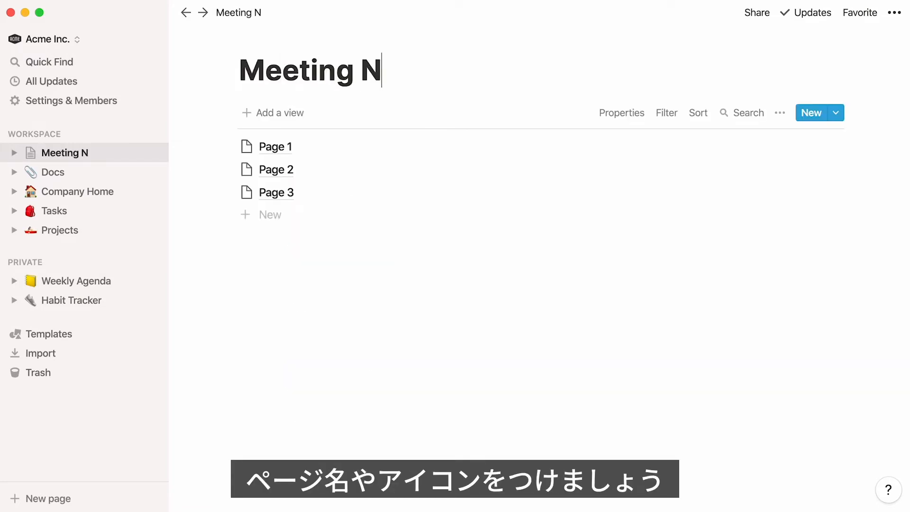
text(otes)
Step: Give the Meeting Notes page the pencil emoji as its icon and collapse the sidebar
click(271, 37)
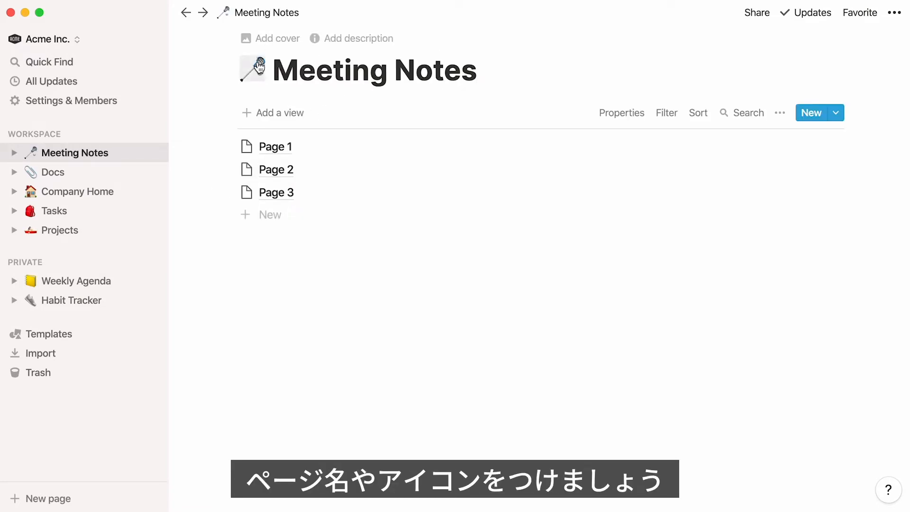
click(259, 66)
text(pencil)
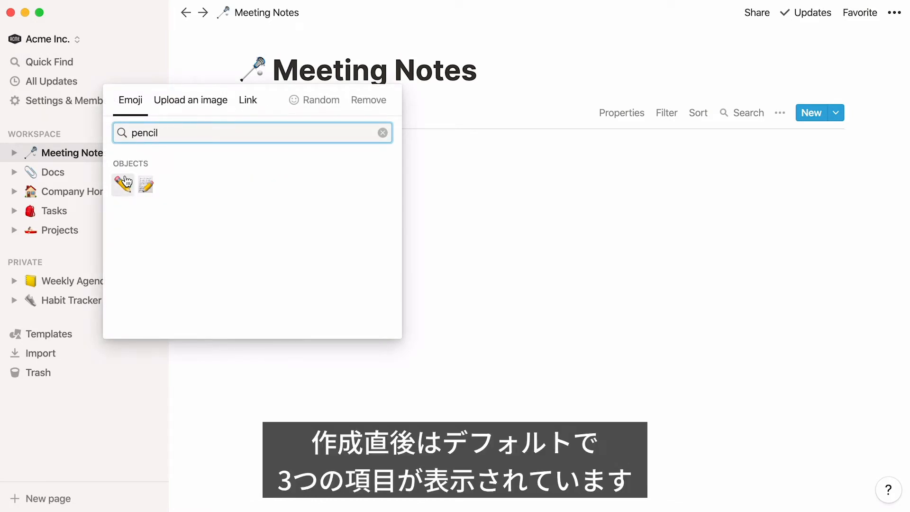
click(124, 183)
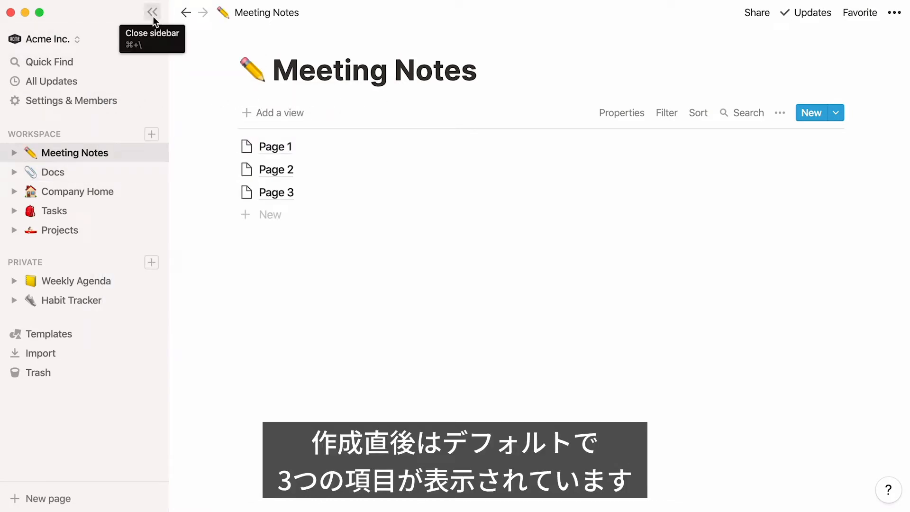
click(154, 19)
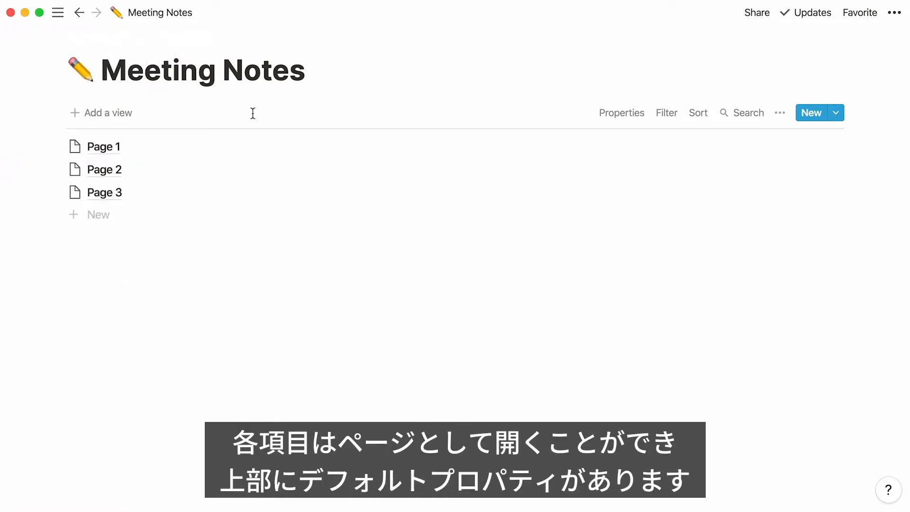
Step: Add a Person property named "Participants" to Page 1 of the Meeting Notes database
click(120, 150)
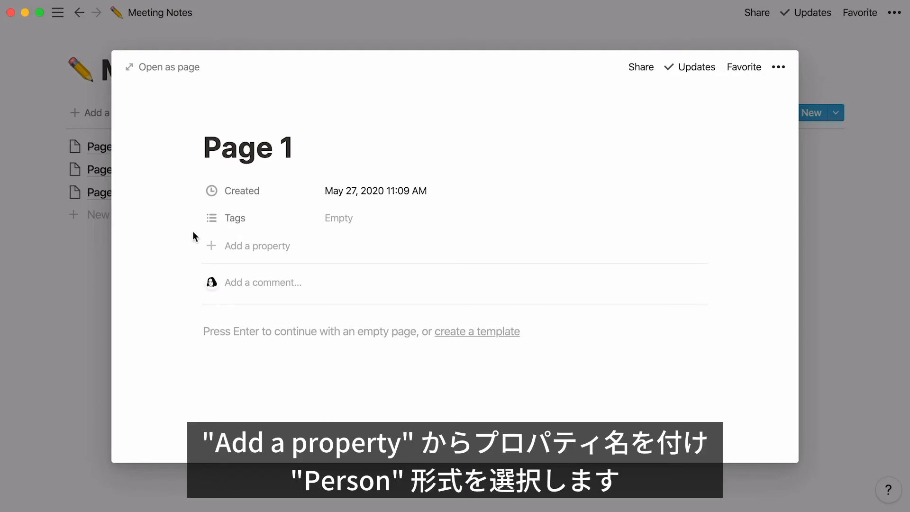
click(211, 247)
text(Pa)
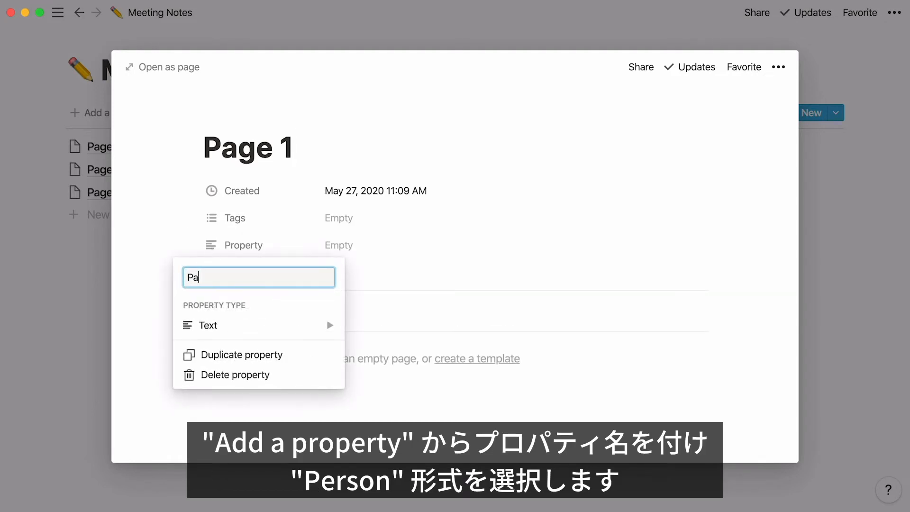
text(rticipants)
mouse_move(243, 327)
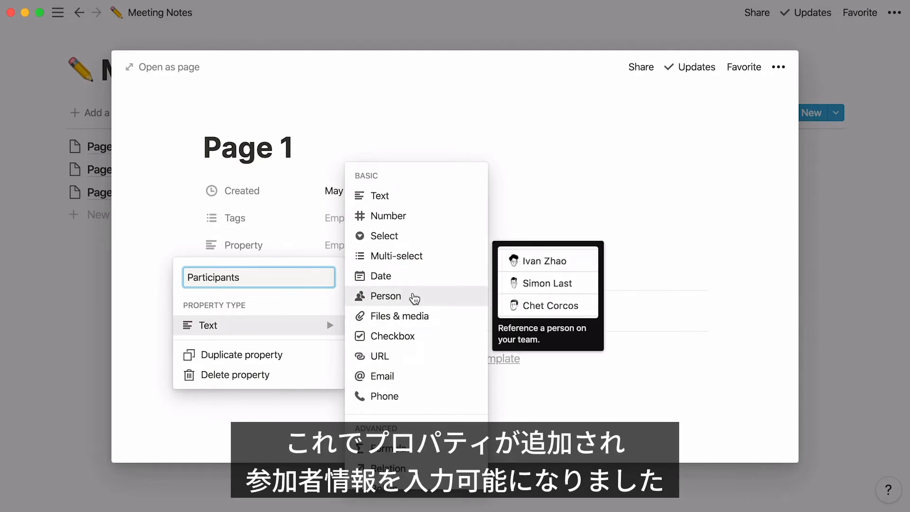
click(415, 298)
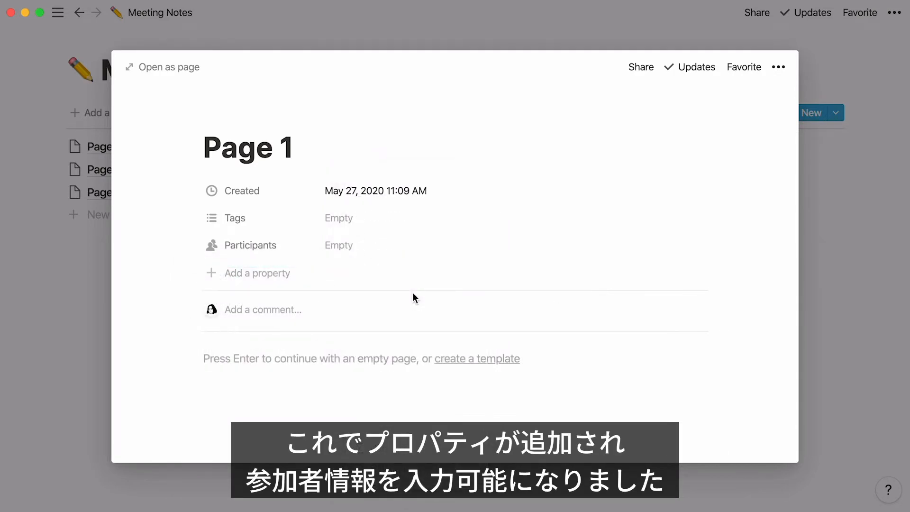
Step: Assign the first and third listed workspace members as participants of Page 1
click(386, 248)
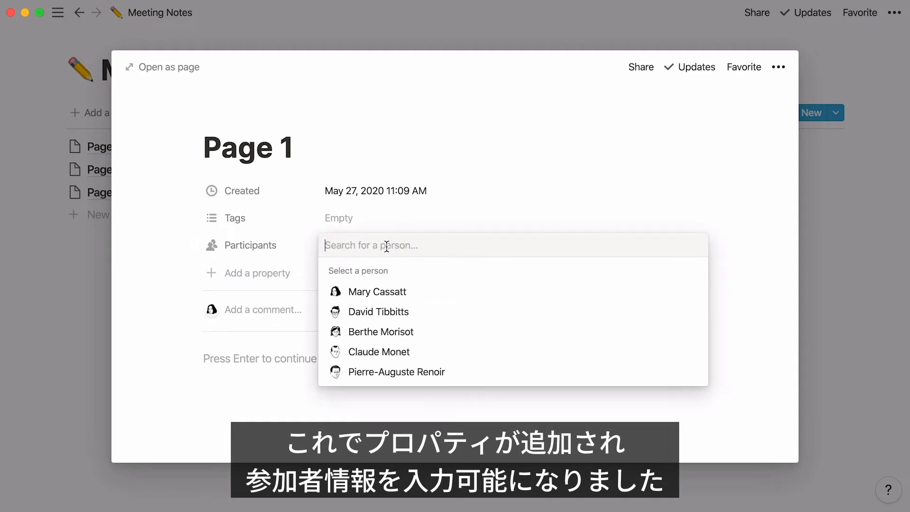
click(400, 291)
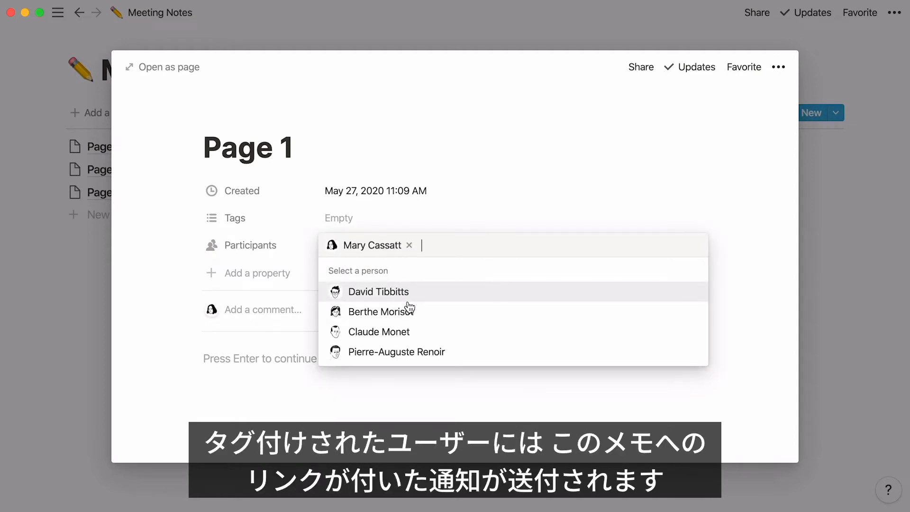
click(427, 316)
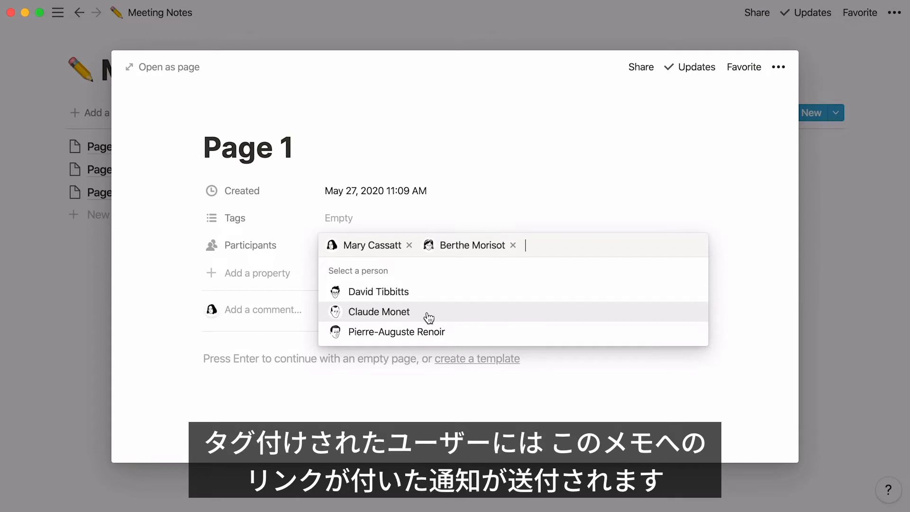
click(279, 272)
Step: Add a Multi-select property named "Team" to Page 1 of the Meeting Notes database
click(279, 272)
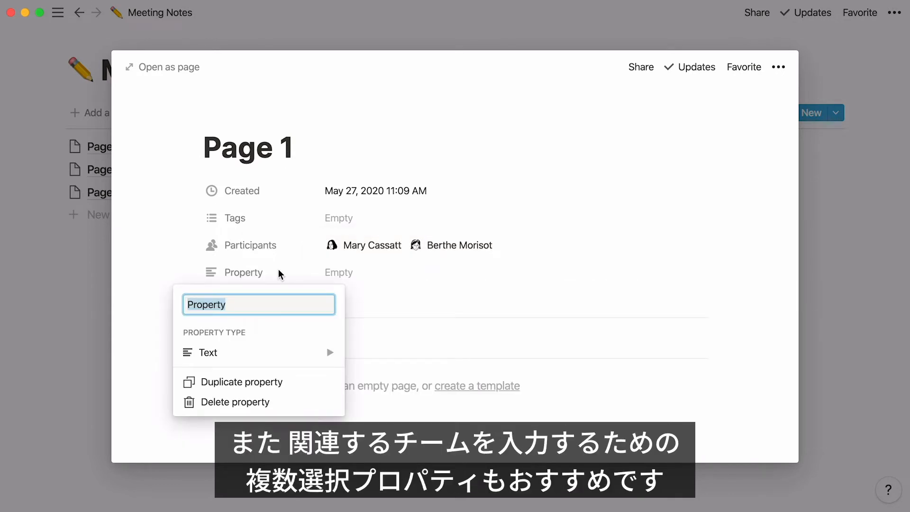
mouse_move(306, 355)
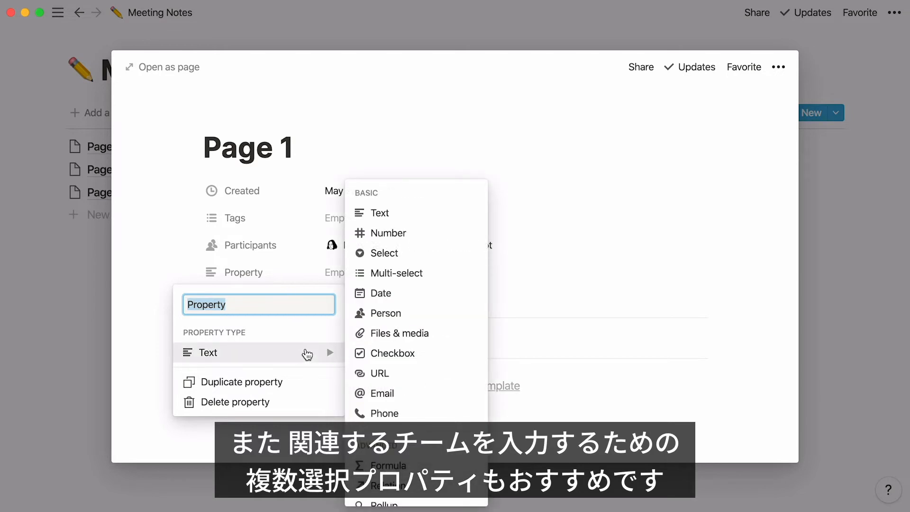
text(Team)
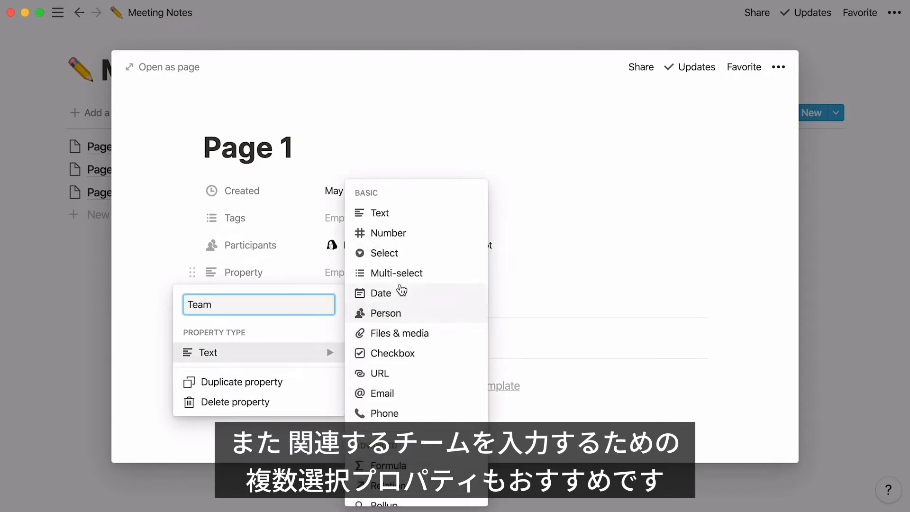
click(429, 273)
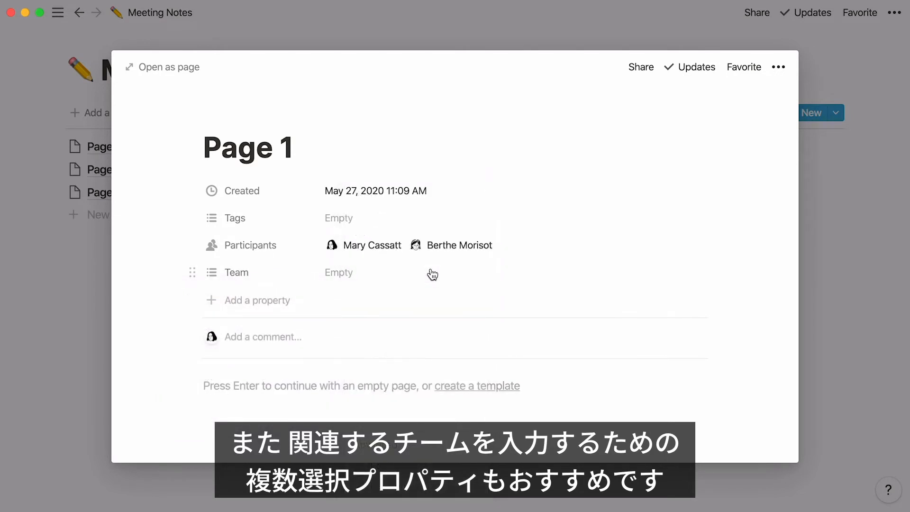
Step: Create the tags Marketing, HR, Customer Success, Engineering and Sales in Page 1's Team property
click(369, 274)
text(Marketing)
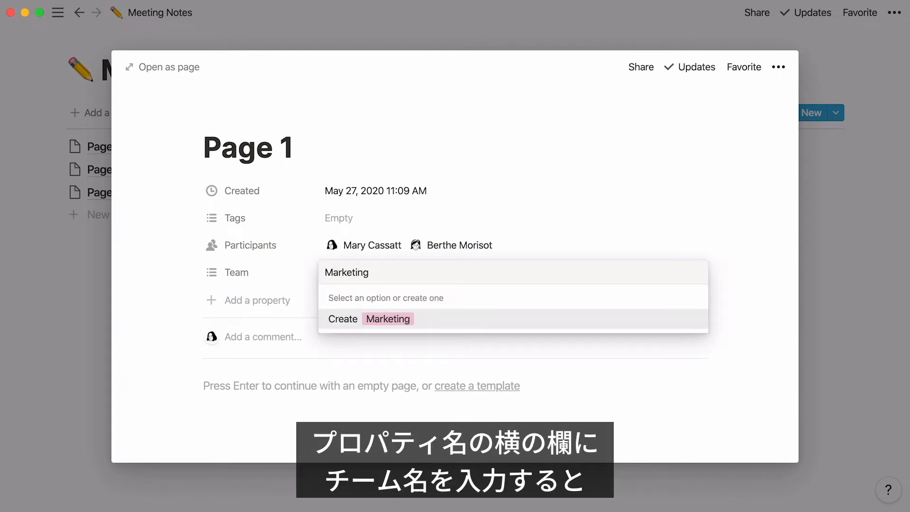
key(Return)
text(HR)
key(Return)
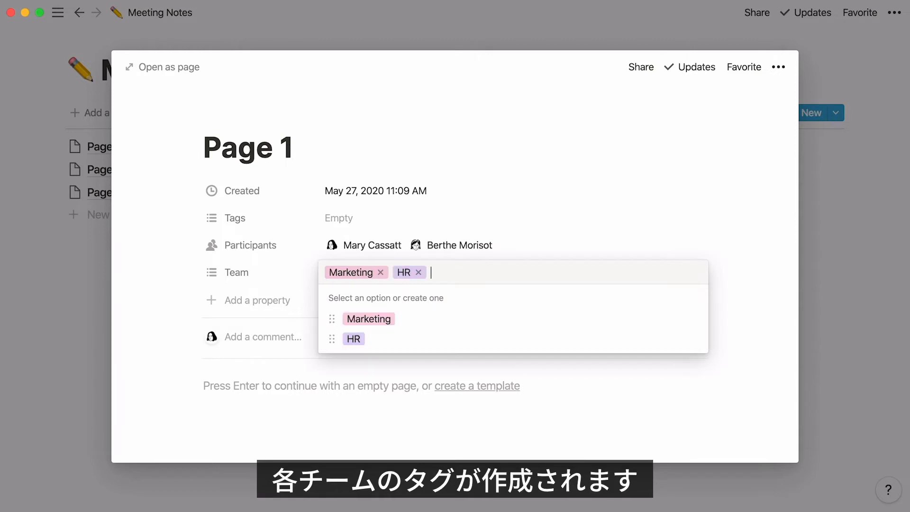
text(Customer Success)
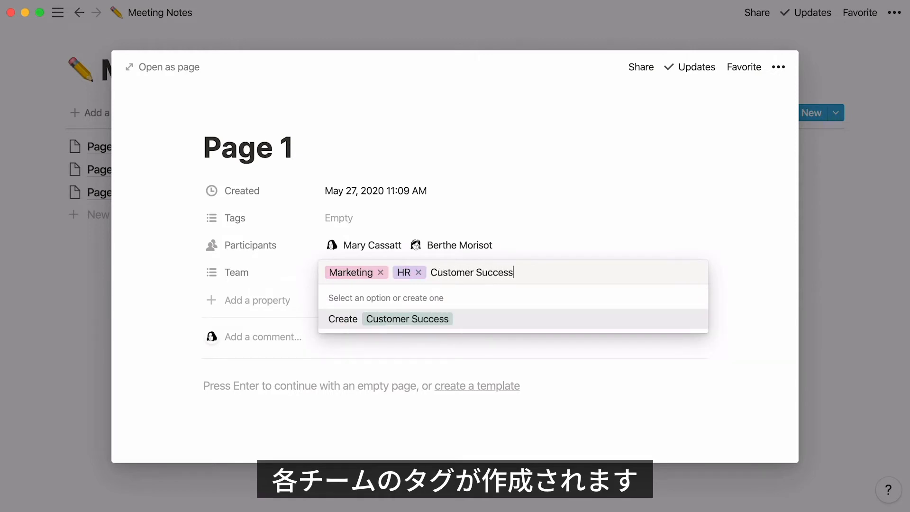
key(Return)
text(Engineering)
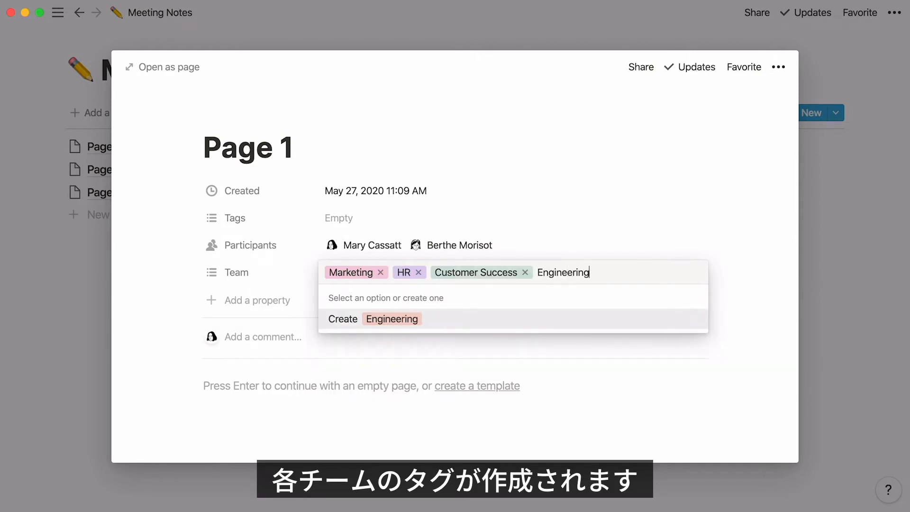
key(Return)
text(Sales)
key(Return)
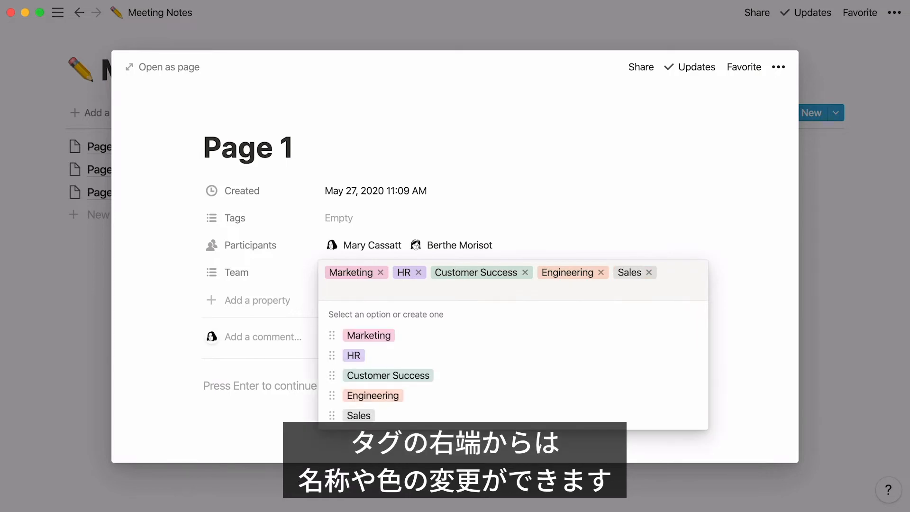
Step: Rename the Engineering tag as "Product" and change its color to Blue
click(694, 397)
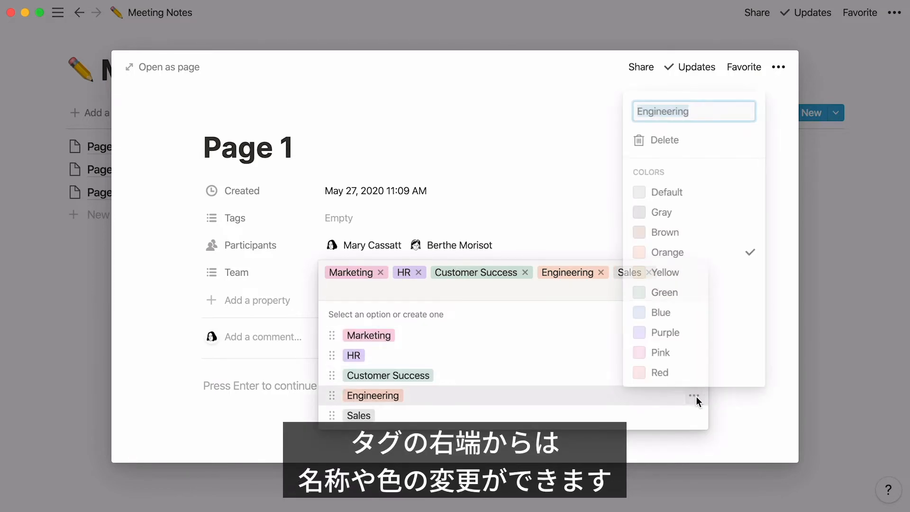
text(Product)
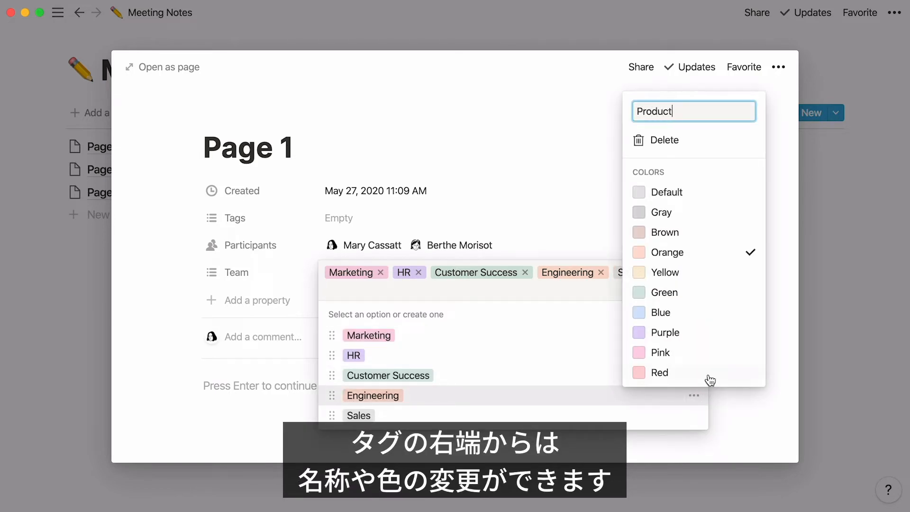
click(725, 315)
click(781, 275)
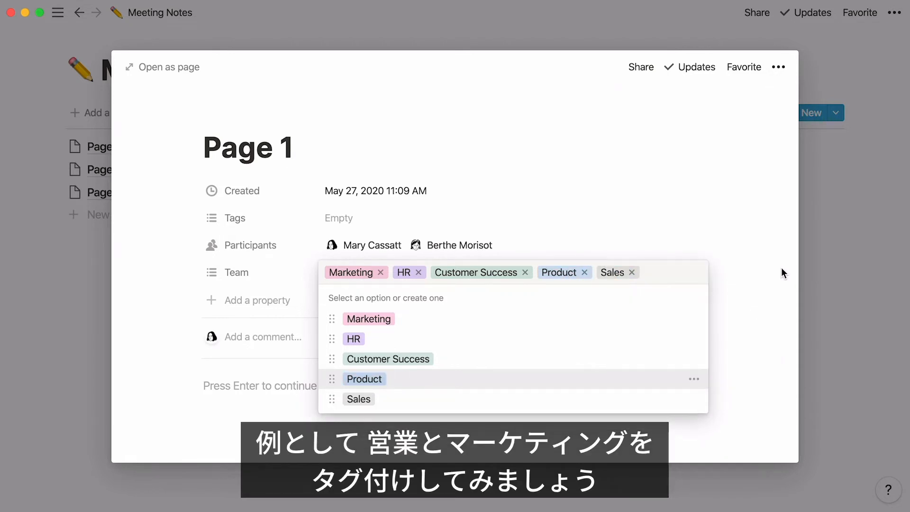
Step: Remove the Product, Customer Success and HR tags from Page 1's Team value, keeping Marketing and Sales
click(584, 272)
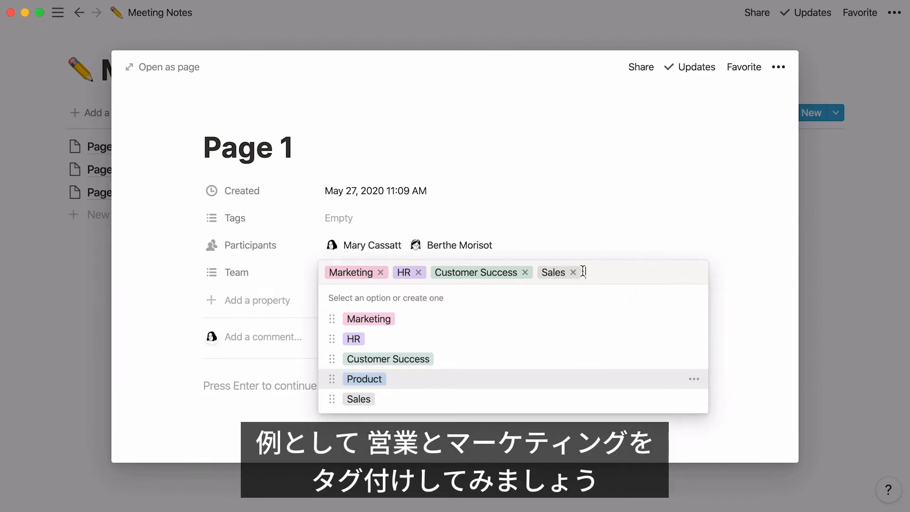
click(525, 272)
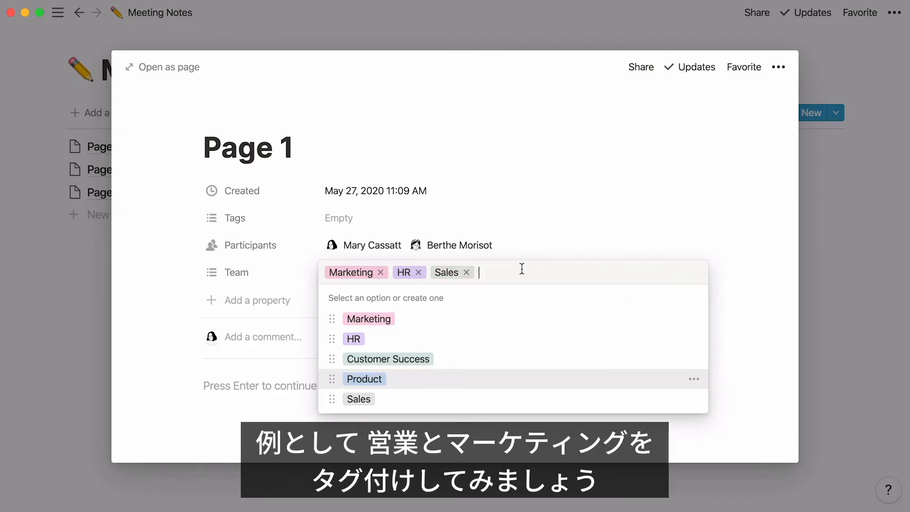
click(421, 272)
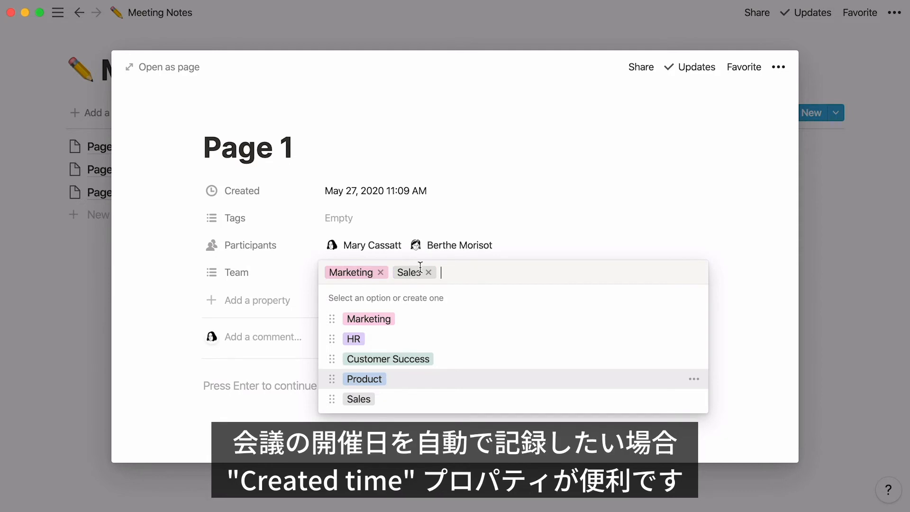
click(150, 311)
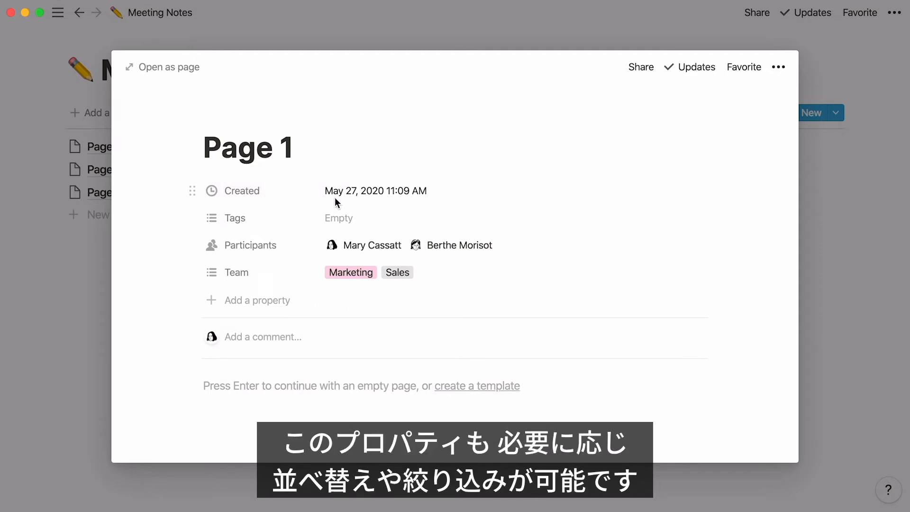
Step: Delete the default Tags property and close Page 1
click(193, 217)
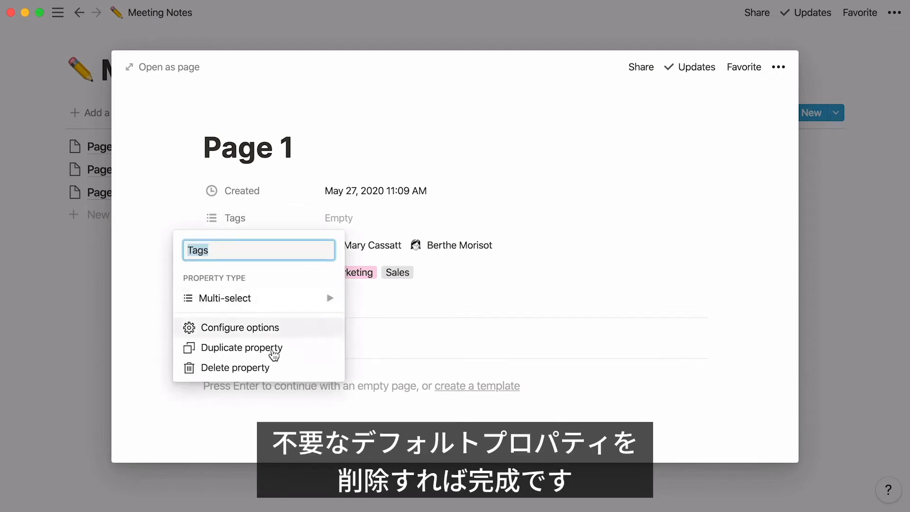
click(284, 370)
click(408, 275)
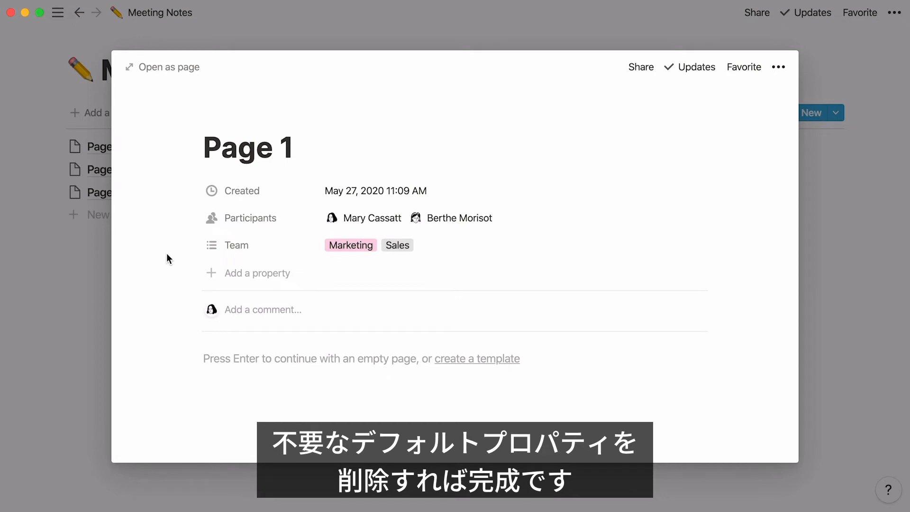
click(491, 30)
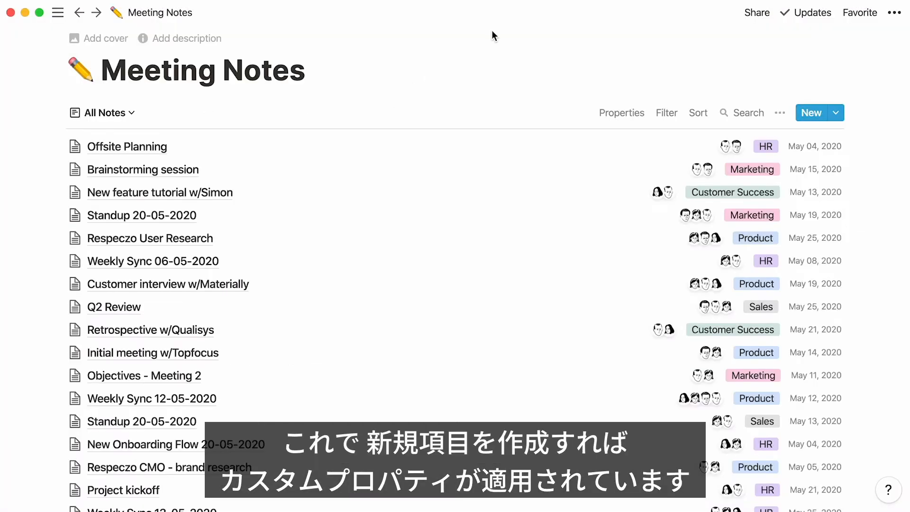
Step: Create a new meeting note titled "Offsite Planning" and assign the last two listed people as its participants
click(811, 115)
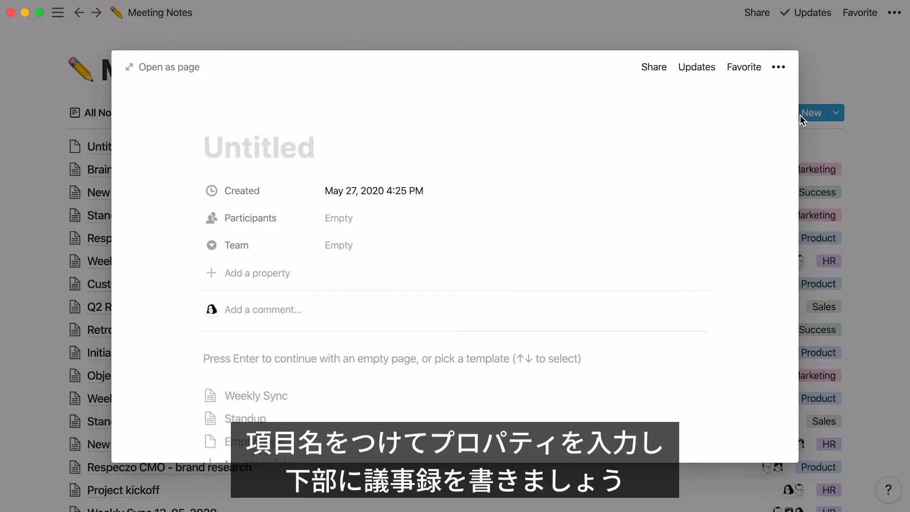
text(Offsite Planning)
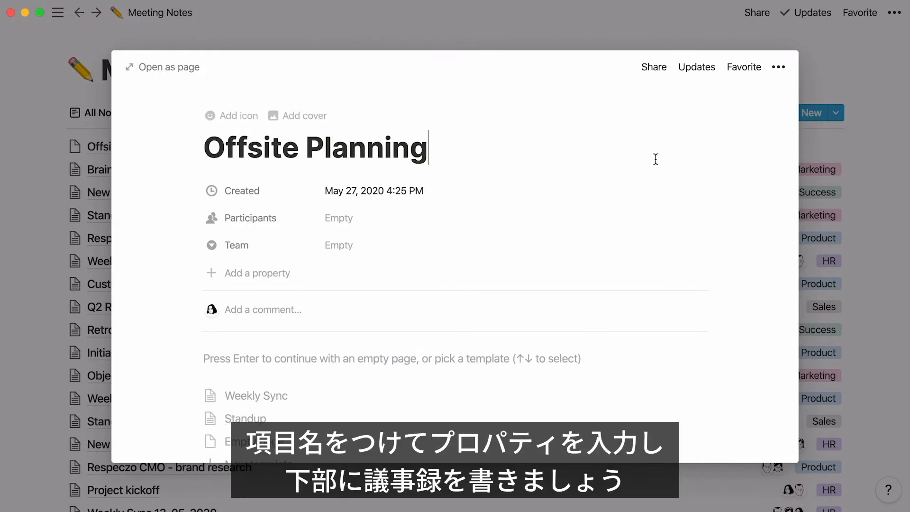
click(449, 218)
click(471, 324)
click(471, 325)
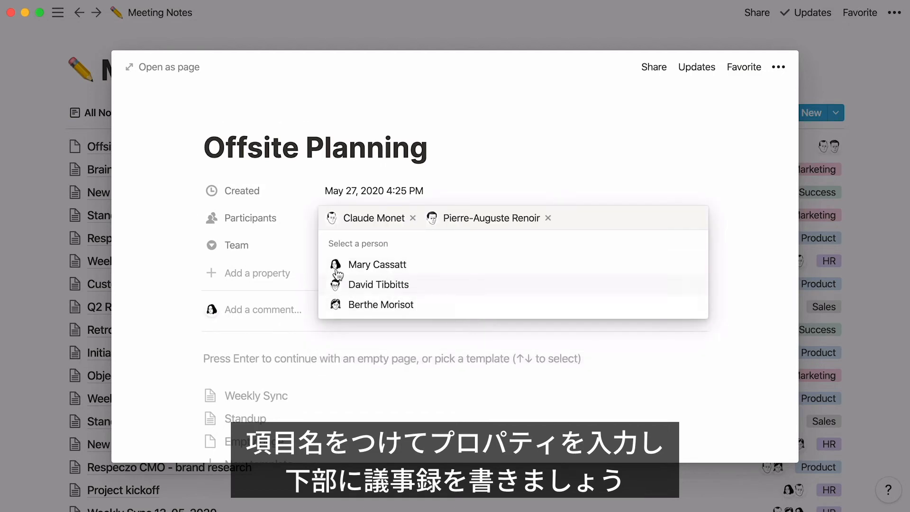
Step: Set the Offsite Planning note's team to HR, write "Notes" in its empty body and close it
click(291, 251)
click(327, 249)
click(403, 287)
key(Return)
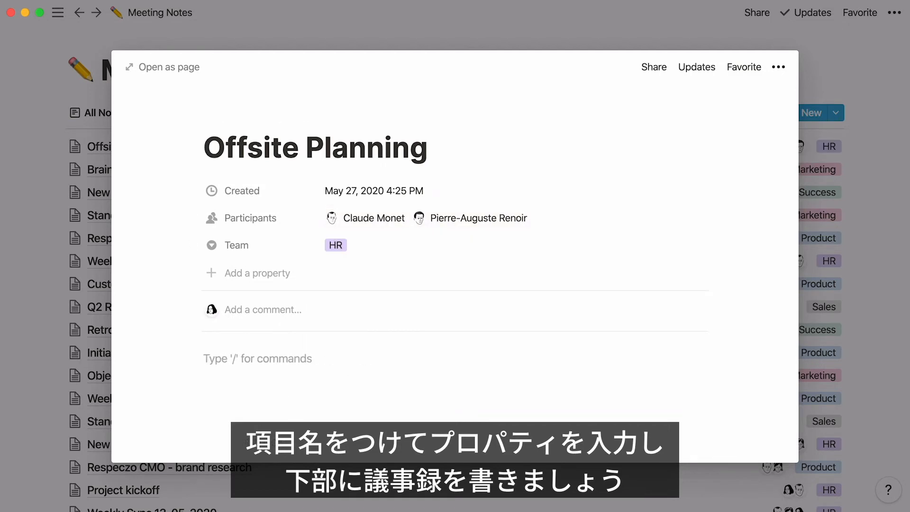
text(Notes)
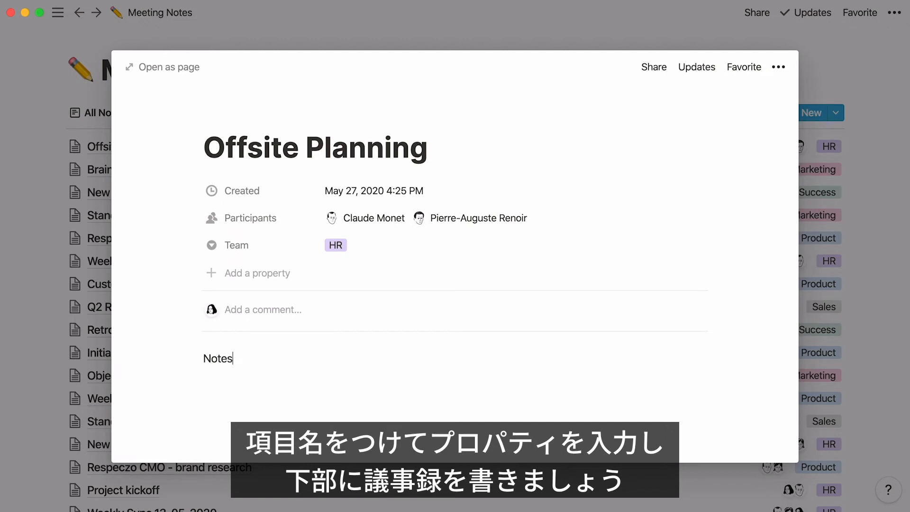
click(19, 287)
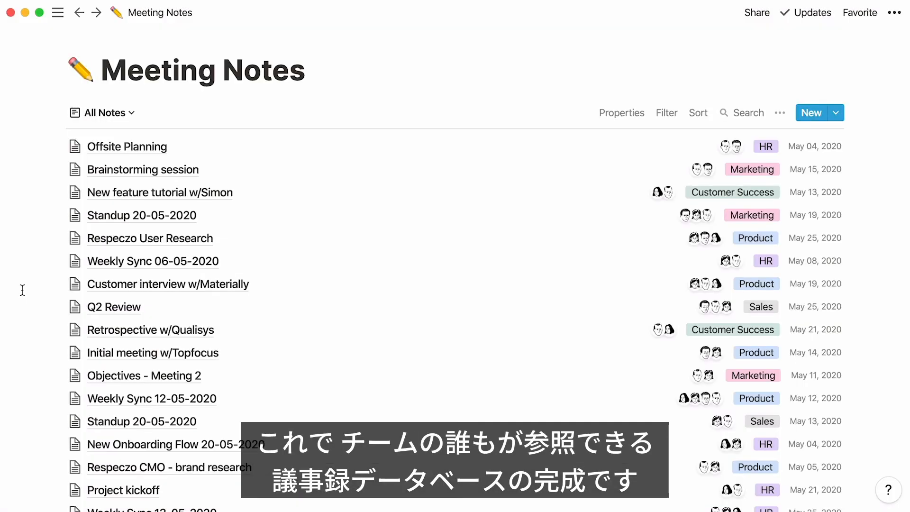
Step: Review the Weekly Sync 12-05-2020 note's properties, notes, decisions and action items, and return to the database
click(109, 398)
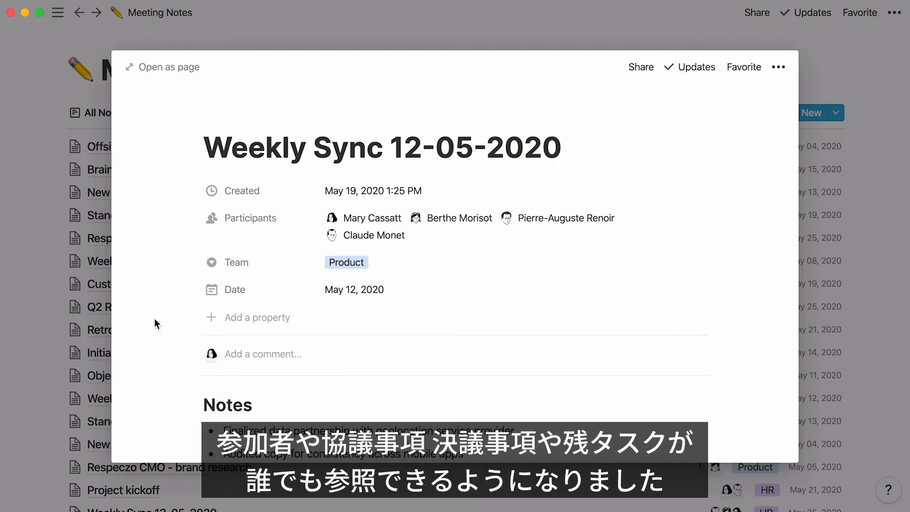
scroll(155, 318, down, 10)
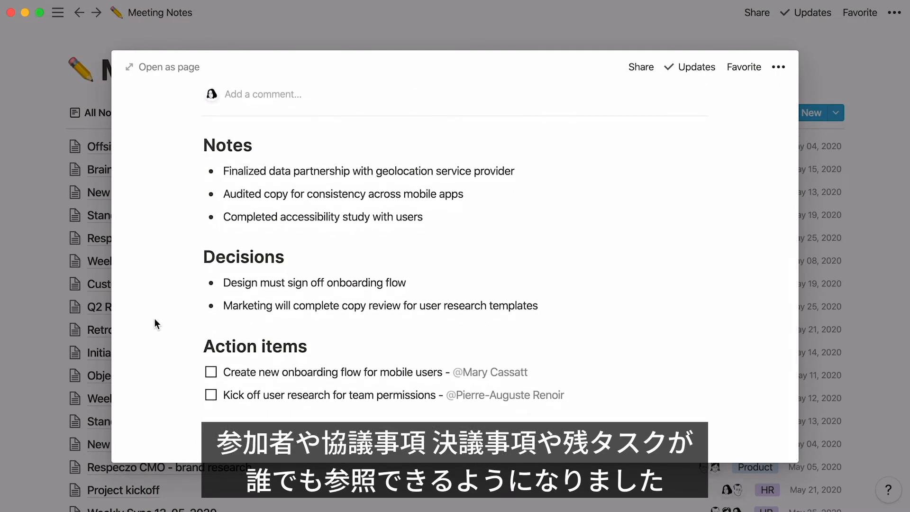
click(7, 385)
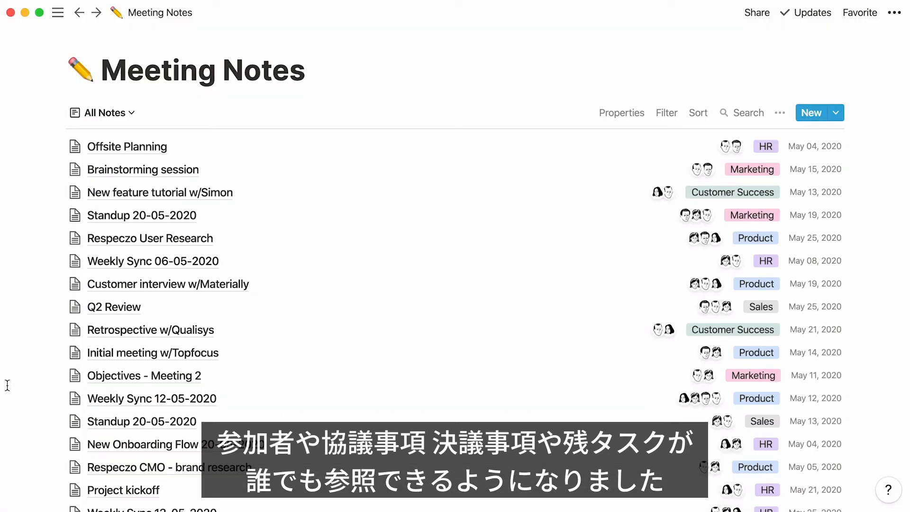
Step: Look through the By Team and Weekly Syncs views of Meeting Notes and return to the All Notes view
click(114, 109)
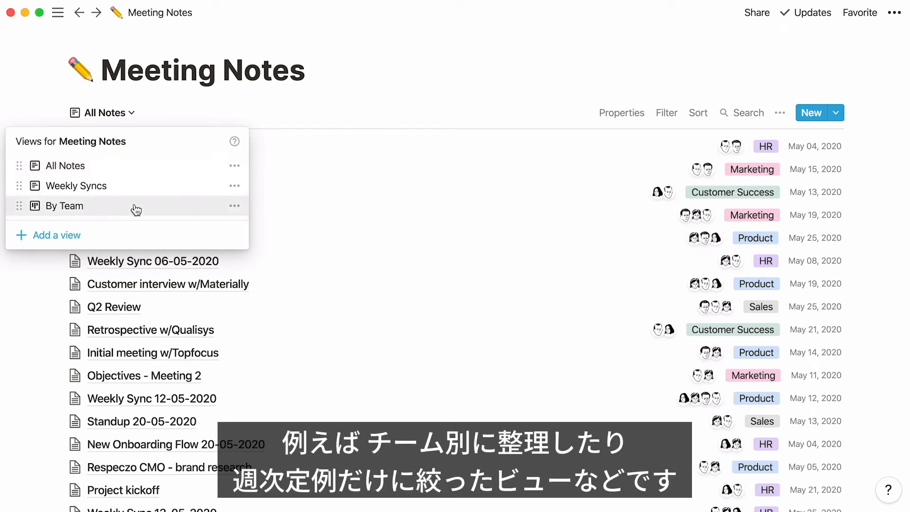
click(132, 207)
click(131, 118)
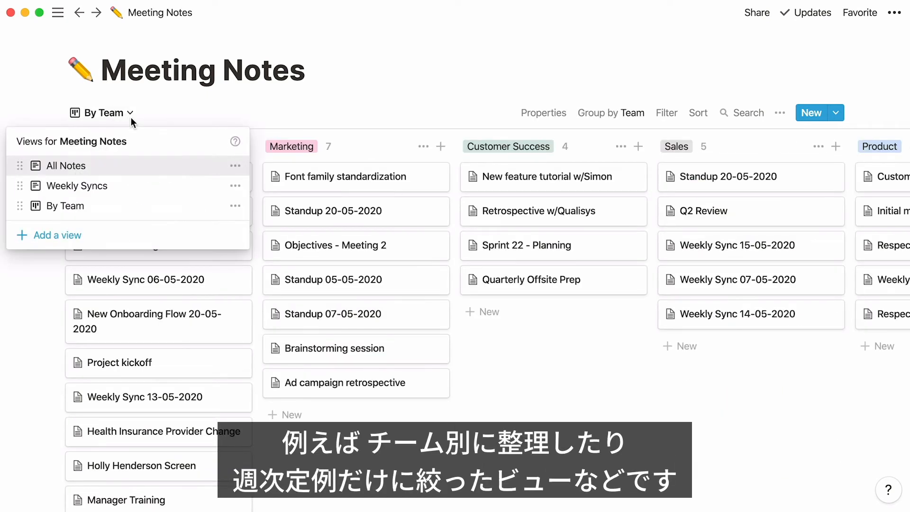
click(146, 187)
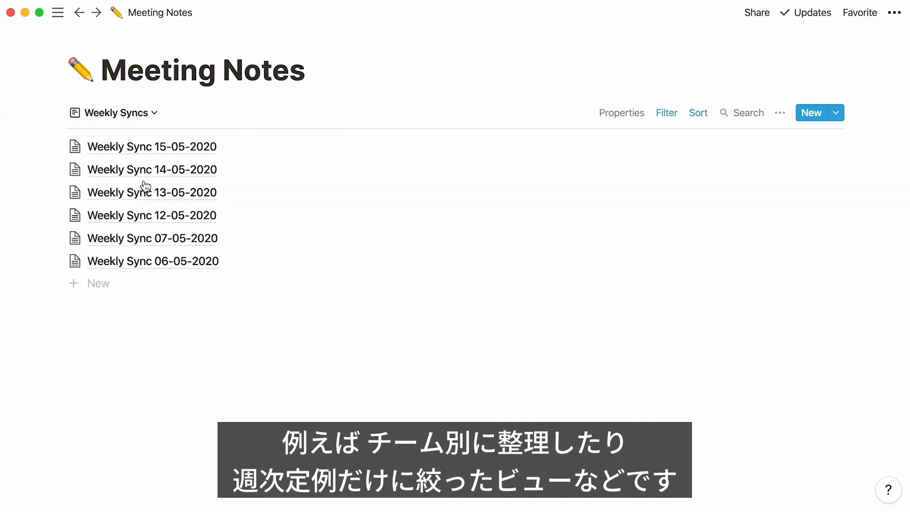
click(151, 114)
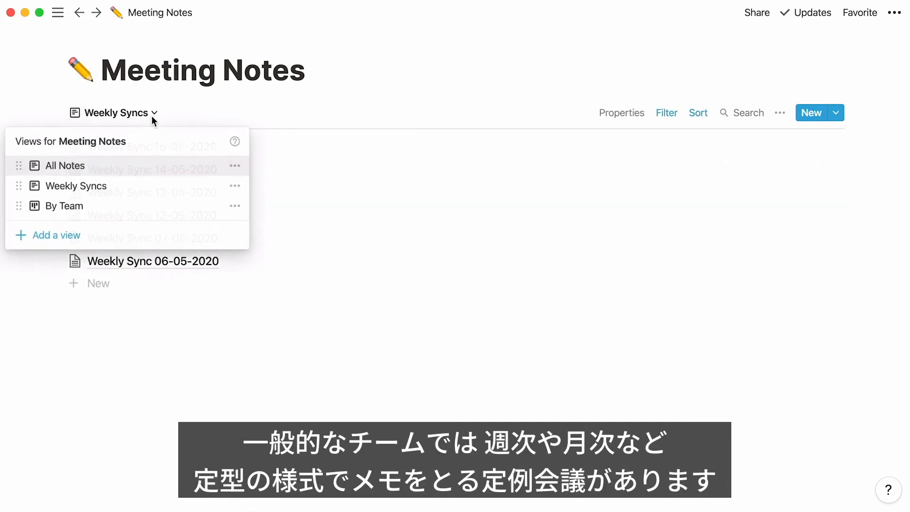
click(159, 167)
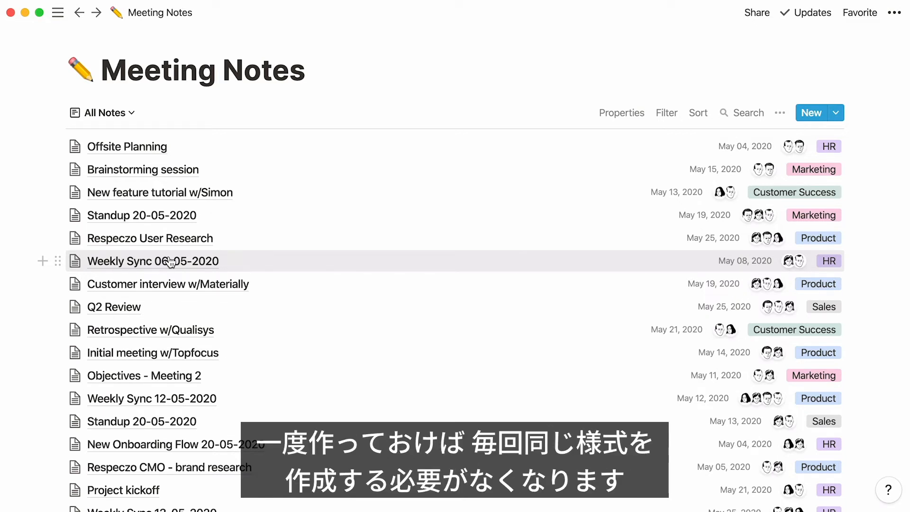
Step: Create a Meeting Notes template named "Standup" with a second-level heading "Discussion" followed by an empty bulleted list
click(835, 113)
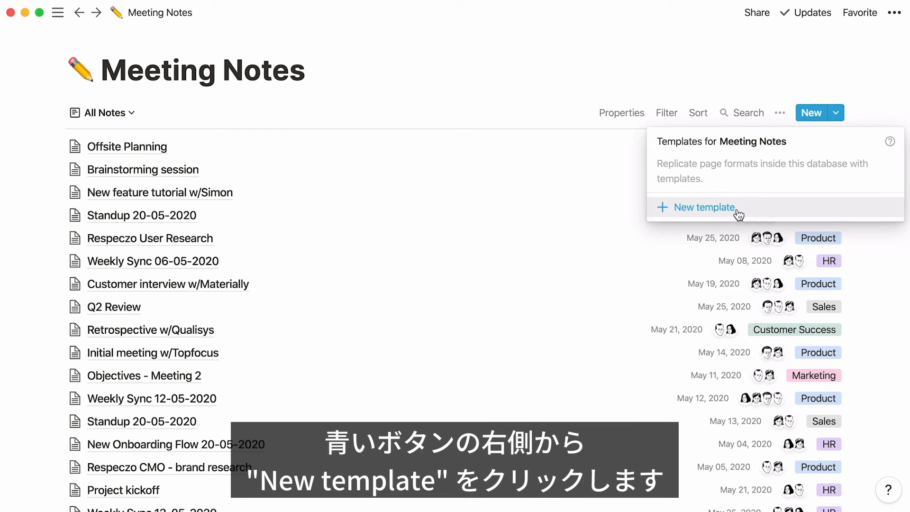
click(738, 211)
text(Standup)
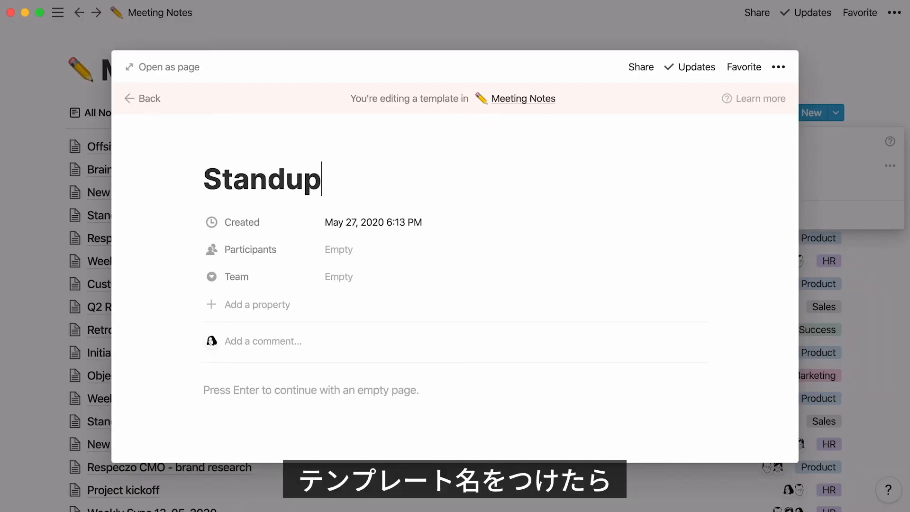
key(Return)
text(## )
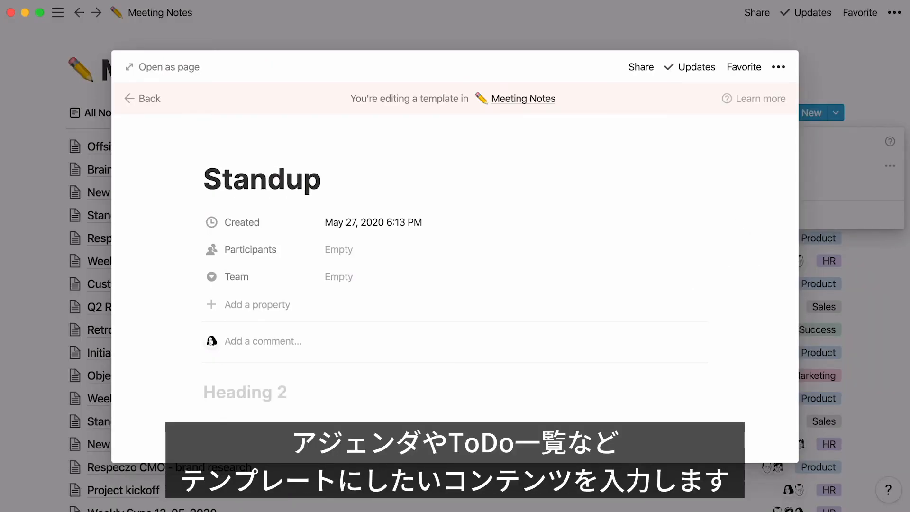
text(Discussion)
key(Return)
text(-)
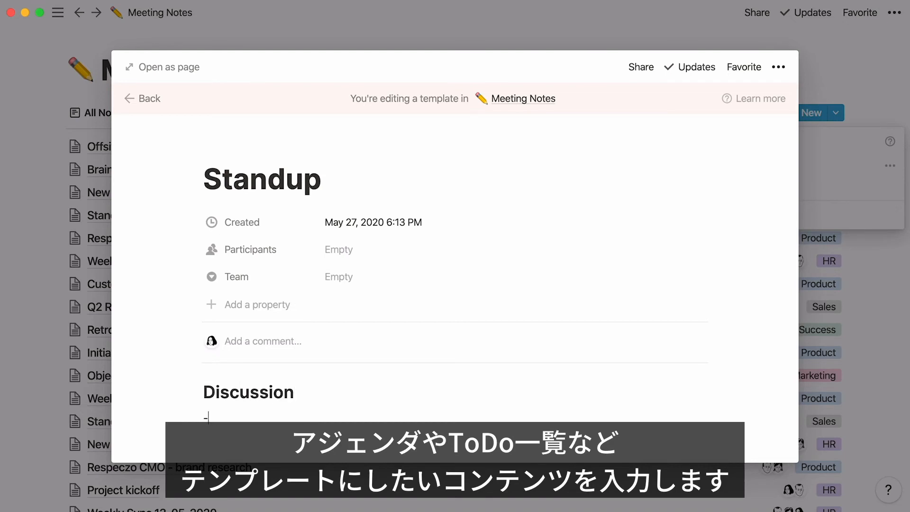
Step: Add a second-level heading "Action Items" below the Discussion list, followed by an empty to-do checkbox
key(Return)
text(## )
text(Action Items)
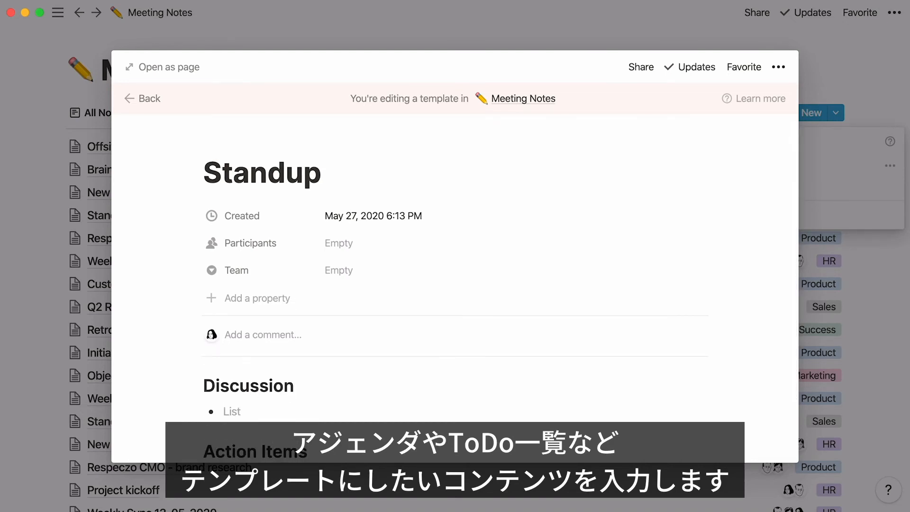
key(Return)
text([])
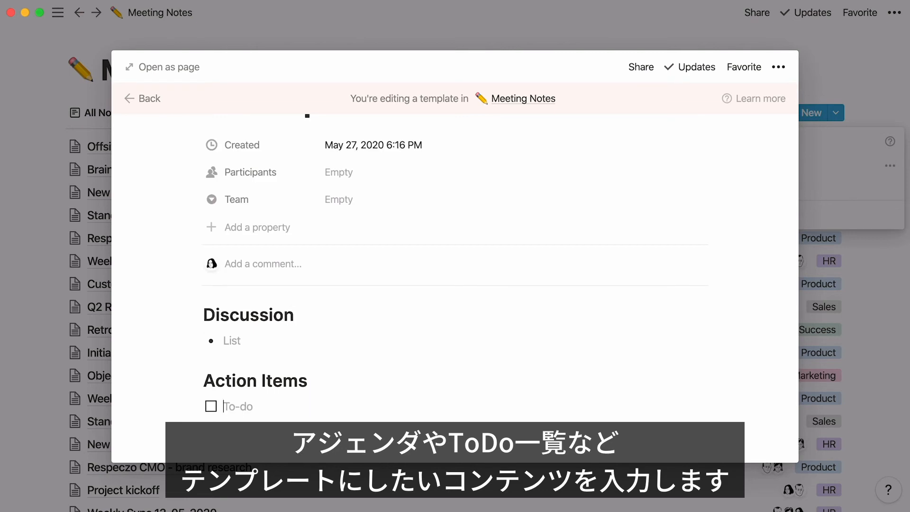
Step: Prefill the Standup template's participants with the first and the last two listed people, set its team to Marketing and close it
scroll(611, 223, up, 3)
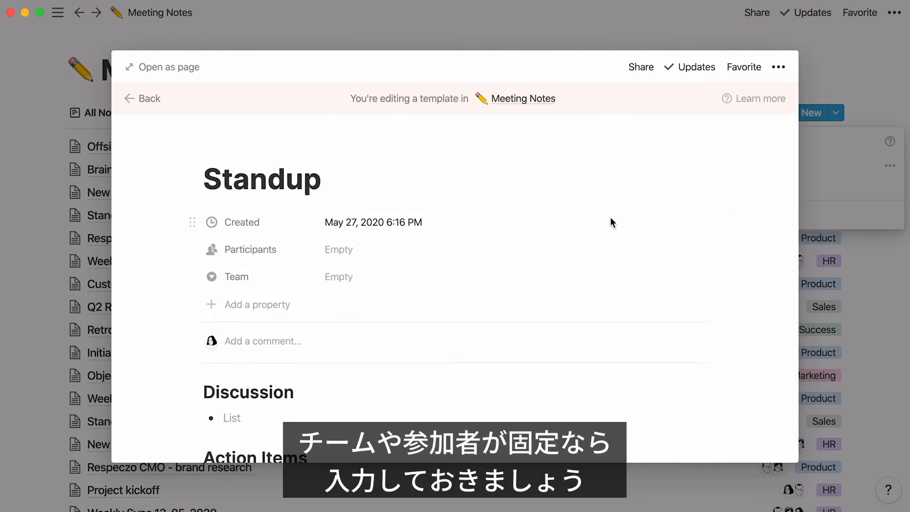
click(378, 256)
click(439, 294)
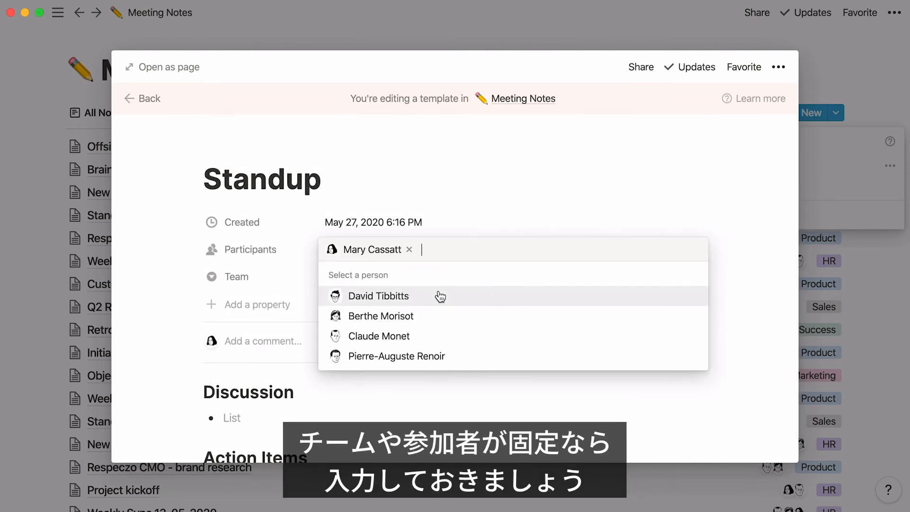
click(472, 358)
click(481, 336)
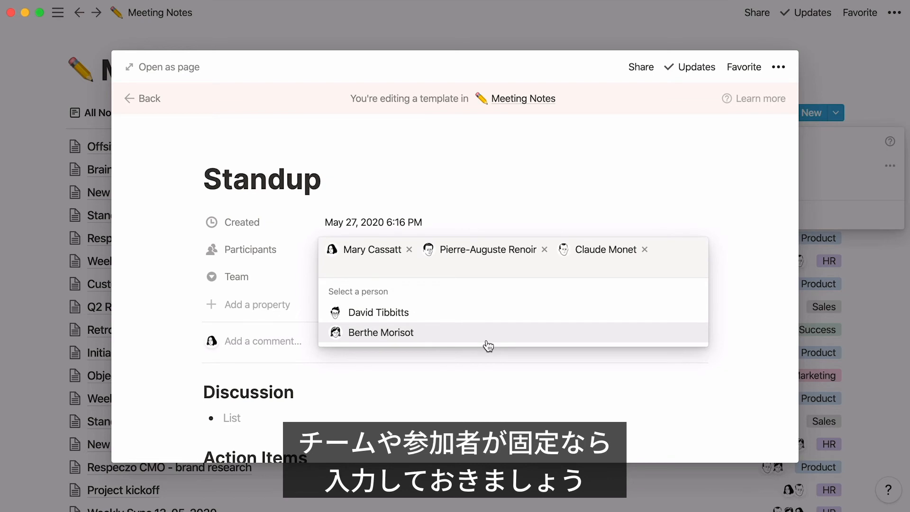
click(285, 278)
click(321, 276)
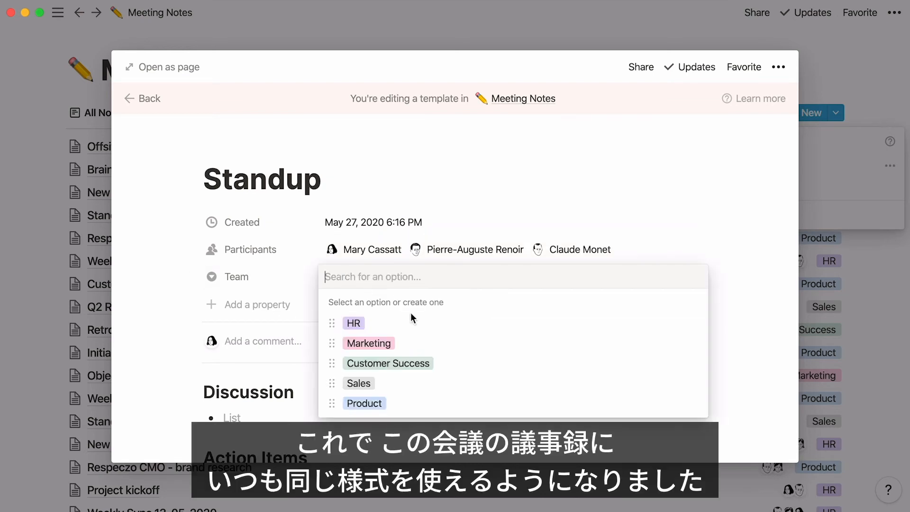
click(445, 343)
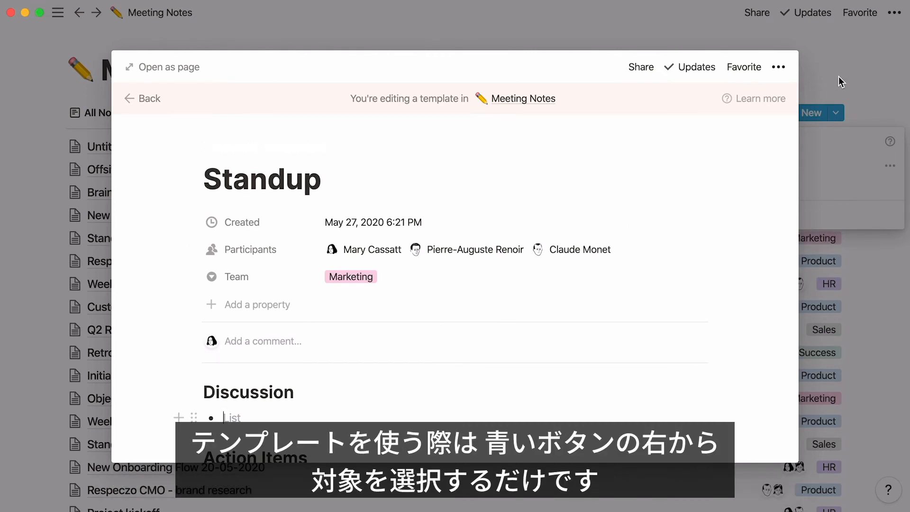
click(838, 77)
Step: Create an untitled meeting note from the Standup template and close it
click(839, 114)
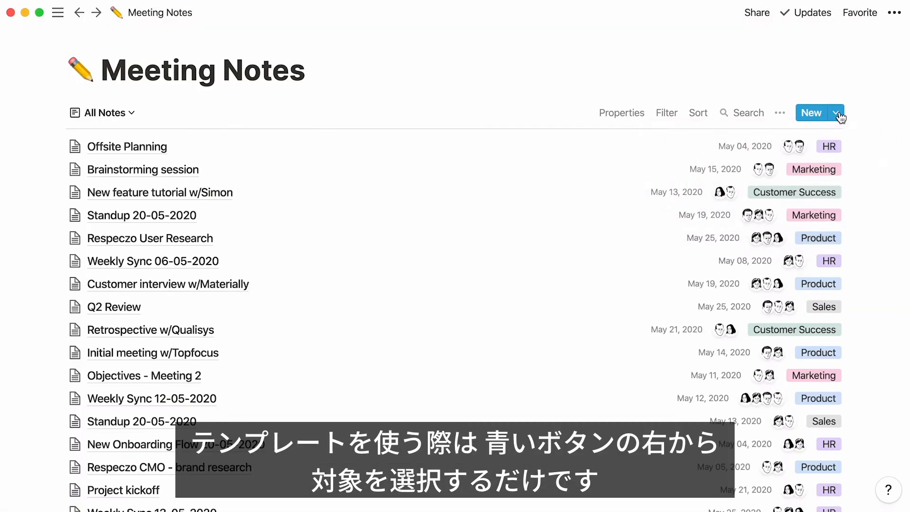
click(838, 114)
click(777, 165)
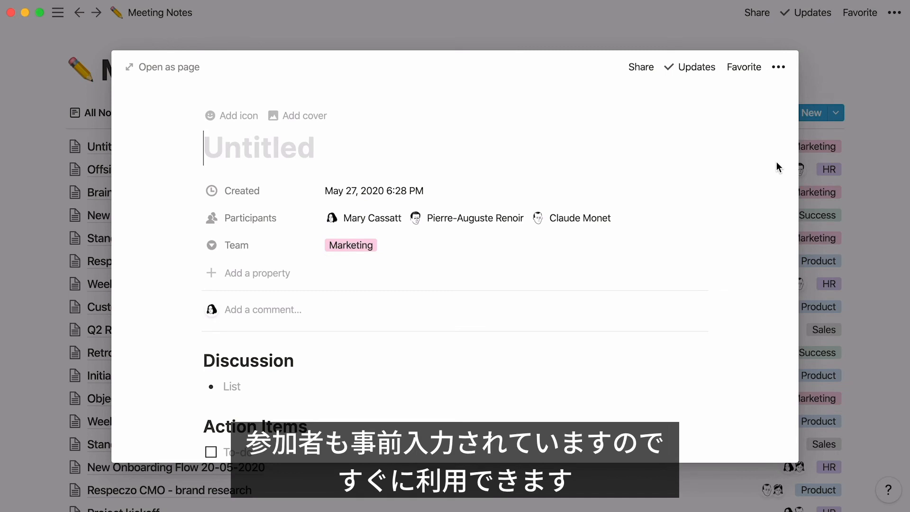
click(880, 65)
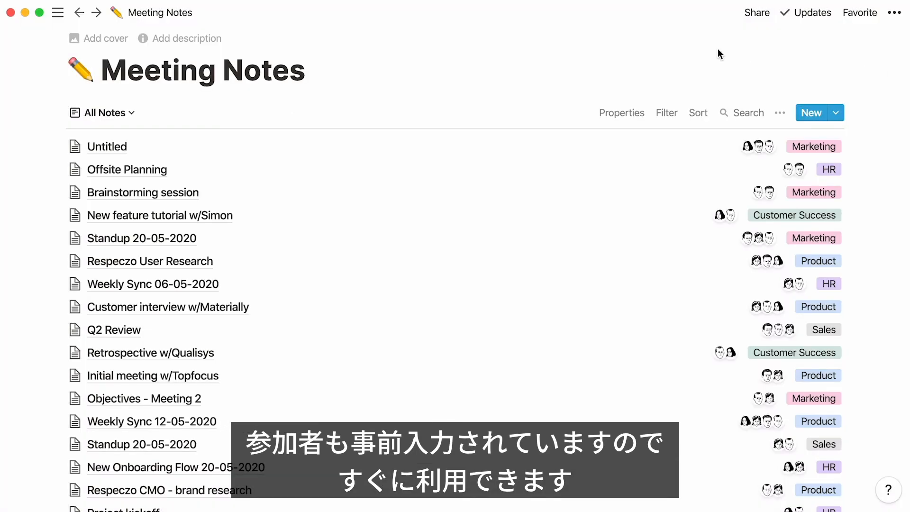
Step: Show the sidebar, look at the Projects database and return to Meeting Notes
click(60, 18)
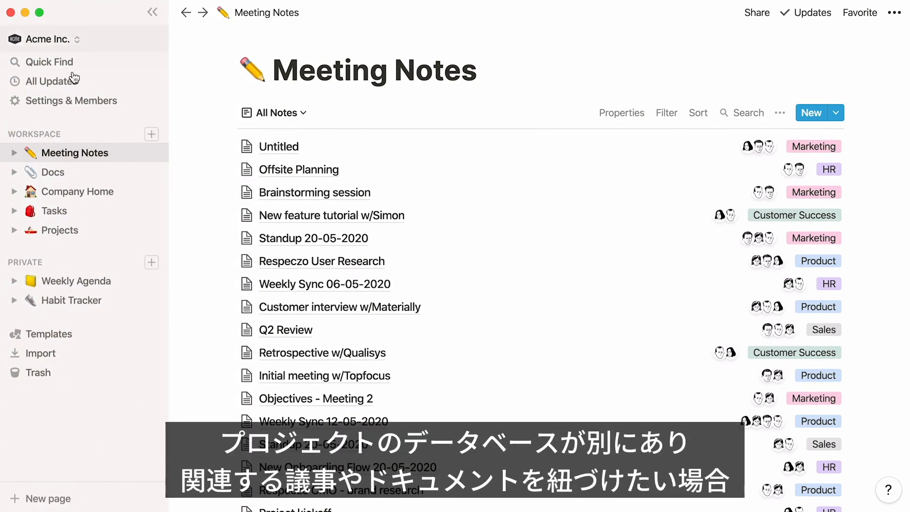
click(107, 236)
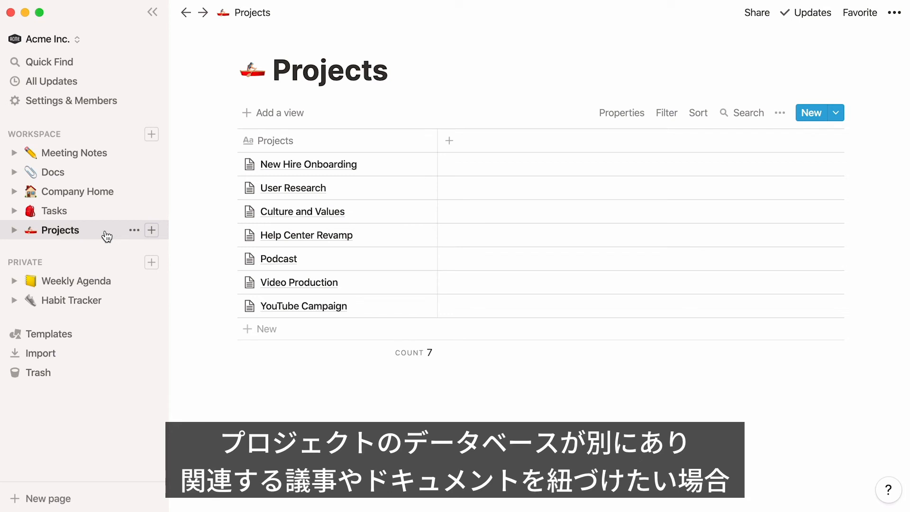
click(116, 158)
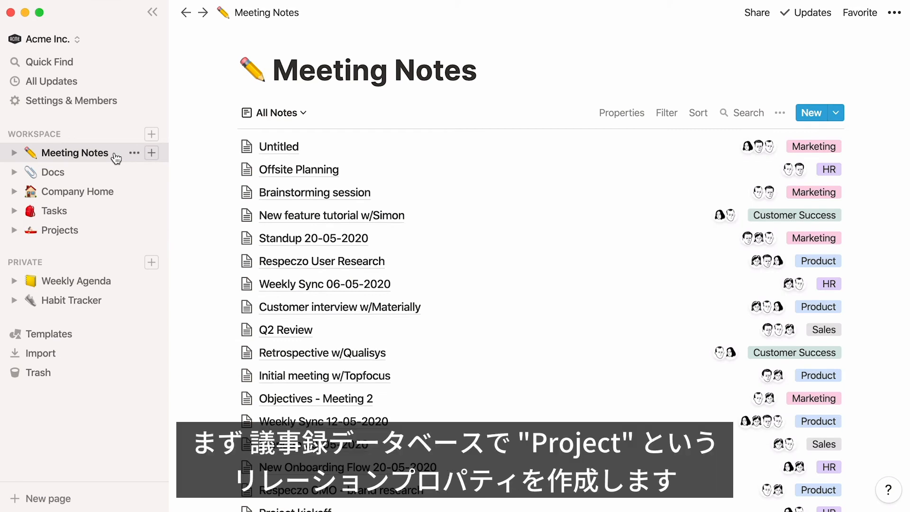
Step: Add a property named "Project" to the Meeting Notes database and choose Relation as its type
click(609, 114)
click(589, 239)
text(Pro)
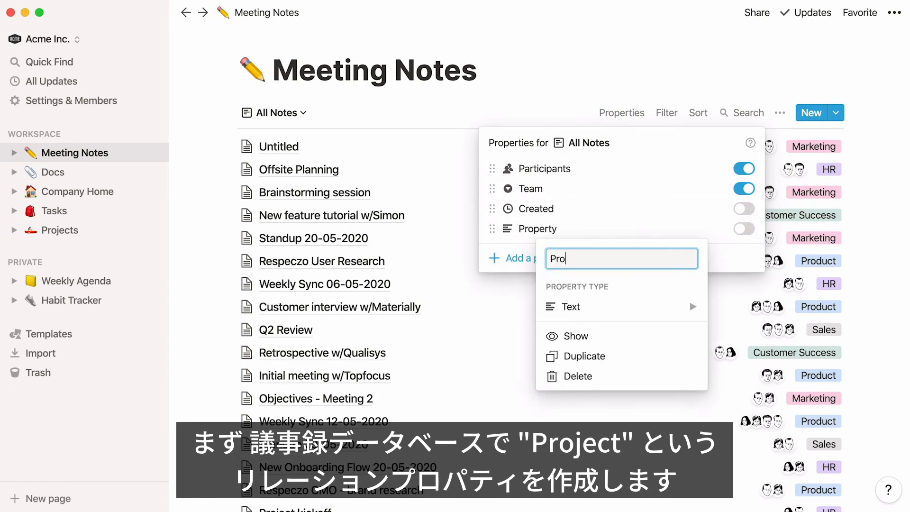
text(ject)
click(612, 307)
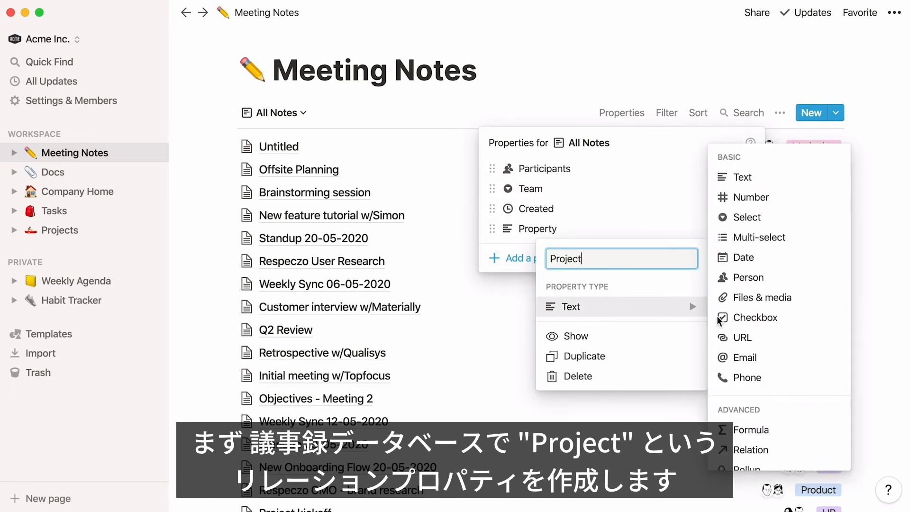
click(777, 449)
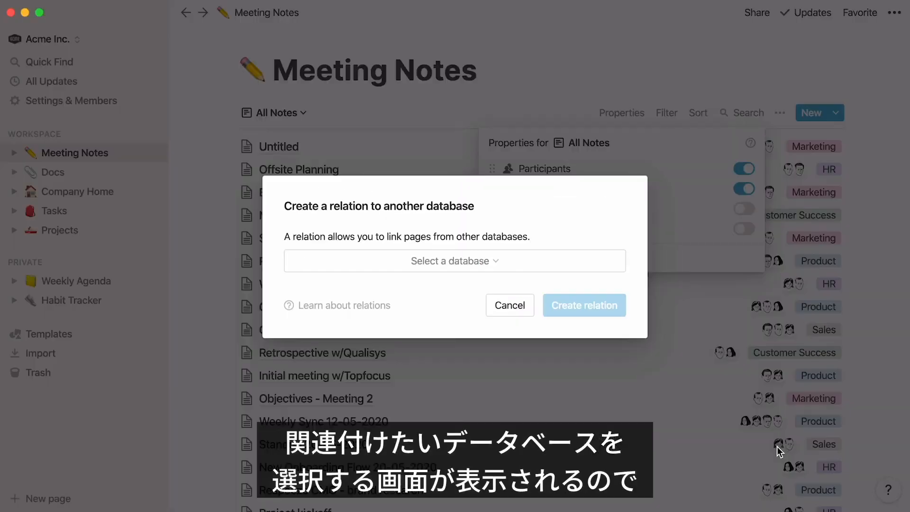
Step: Search for "projects" as the relation's target and create the relation to the Projects database
click(558, 262)
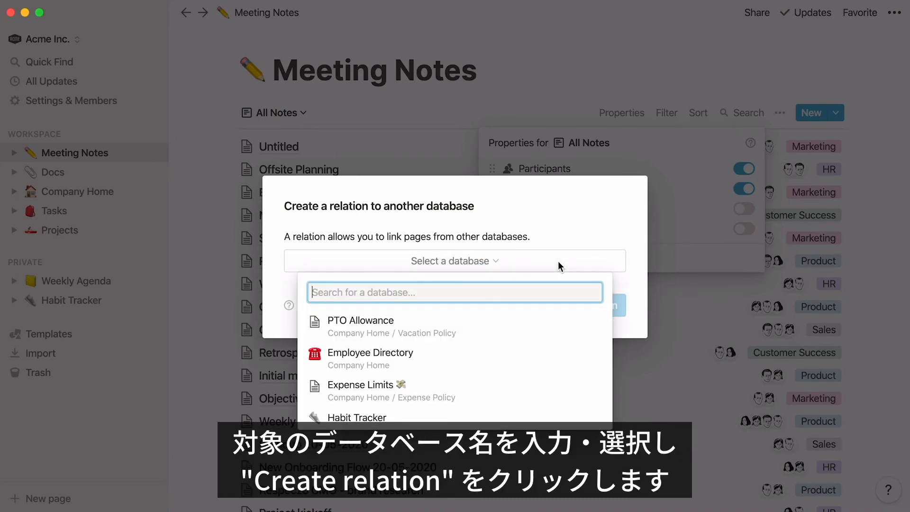
text(projects)
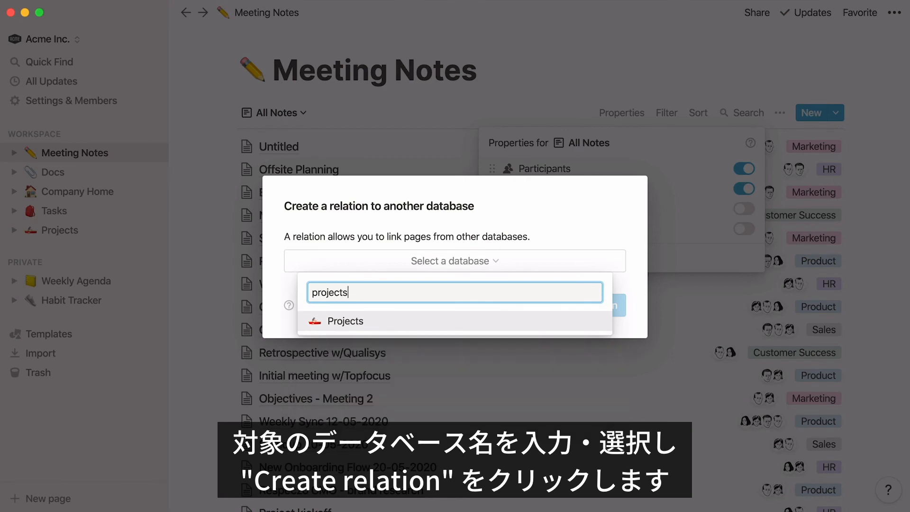
click(502, 322)
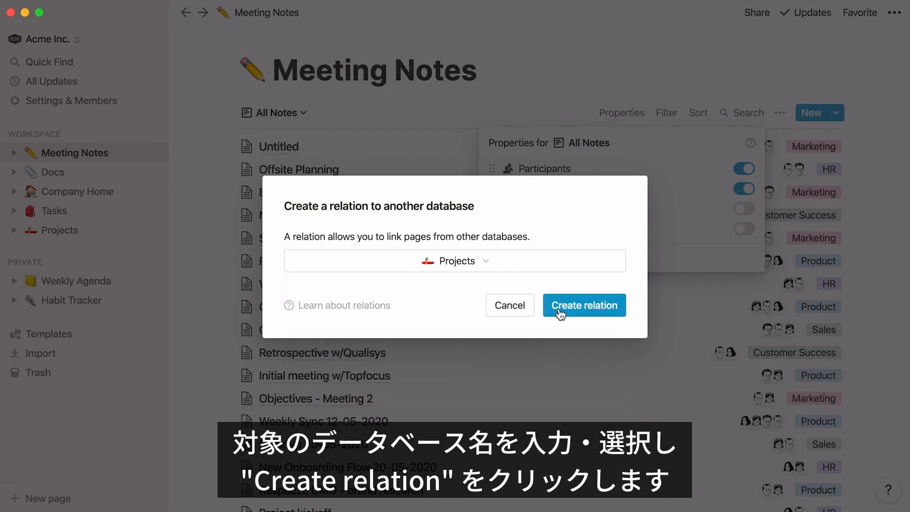
click(560, 309)
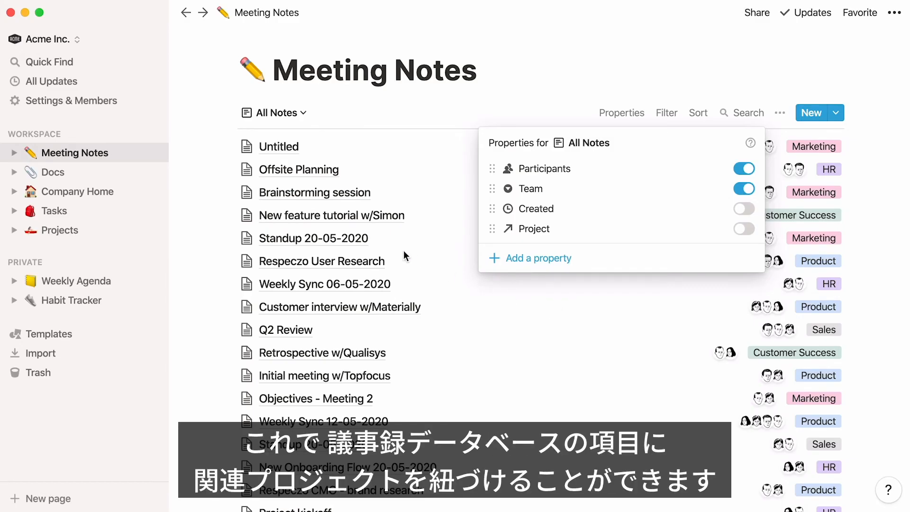
Step: Open Marketing's Standup 20-05-2020 note and link its Project property to Help Center Revamp
click(364, 244)
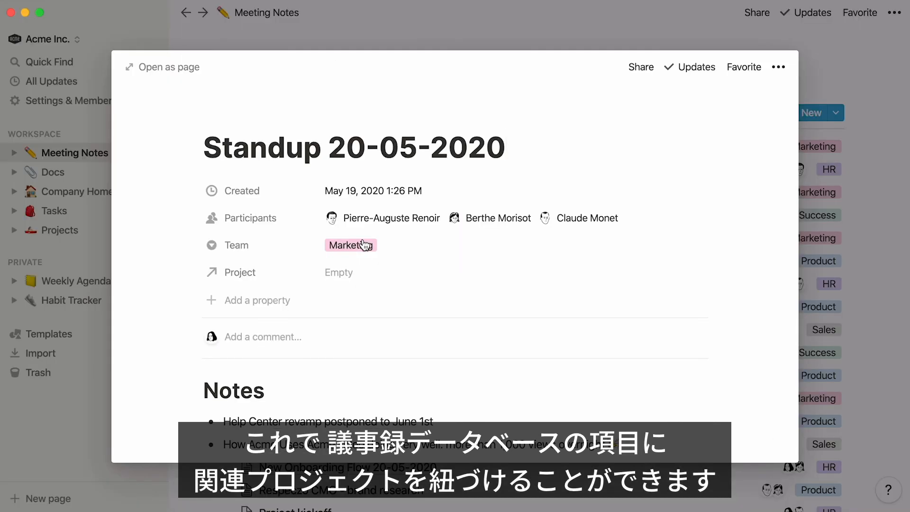
click(339, 274)
text(help center)
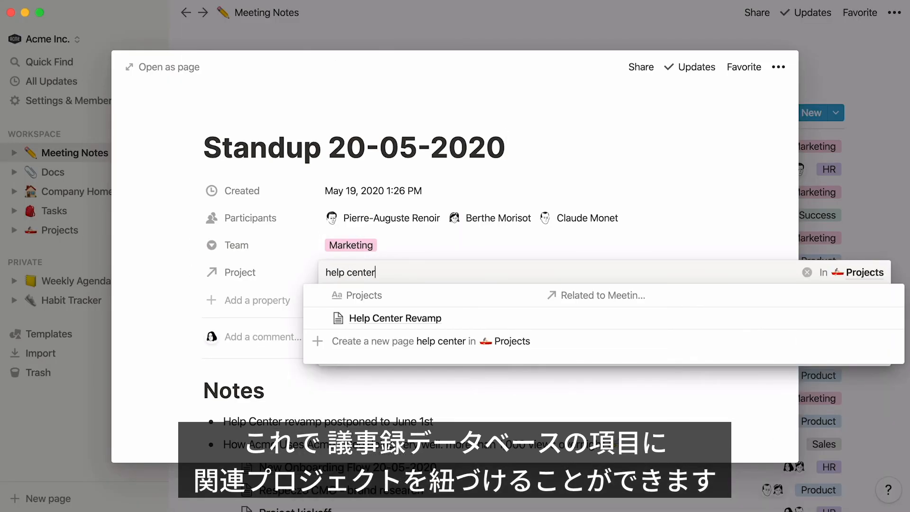
click(348, 319)
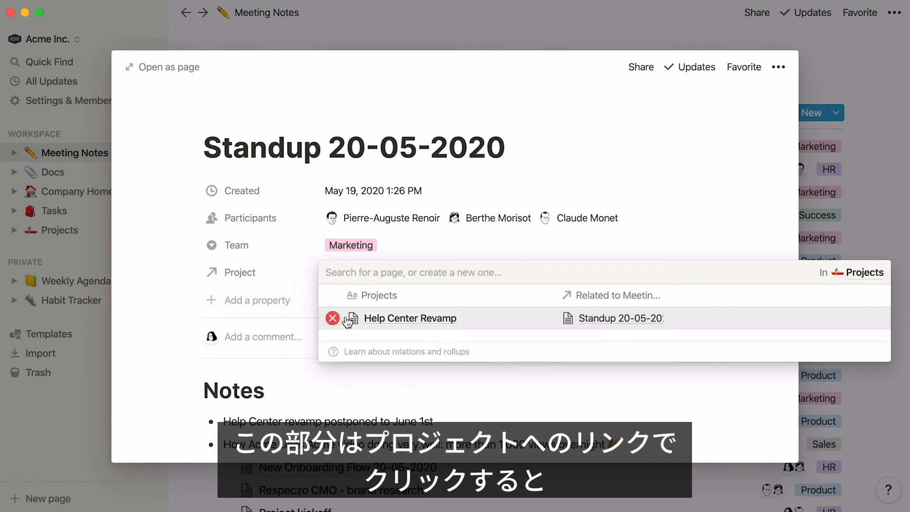
Step: View the linked Help Center Revamp project's related meeting notes, close it, hide the sidebar and go back to the Docs database
click(445, 317)
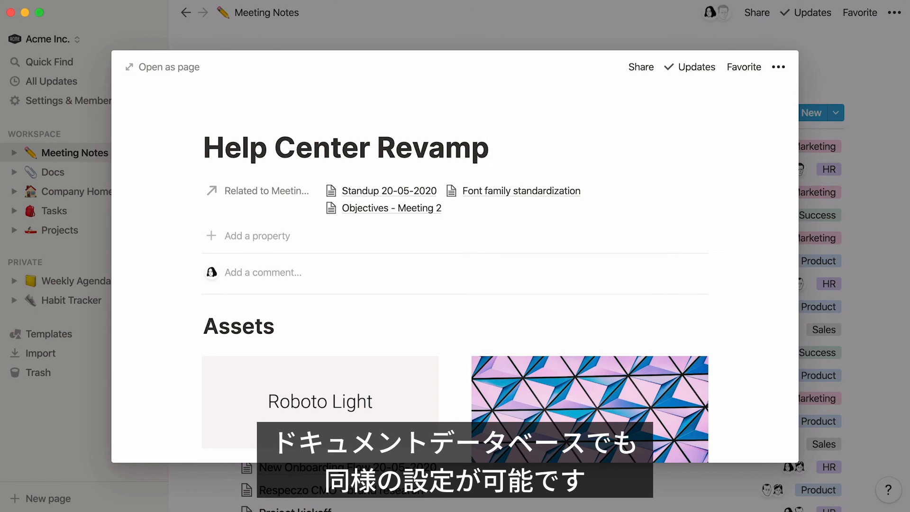
click(502, 26)
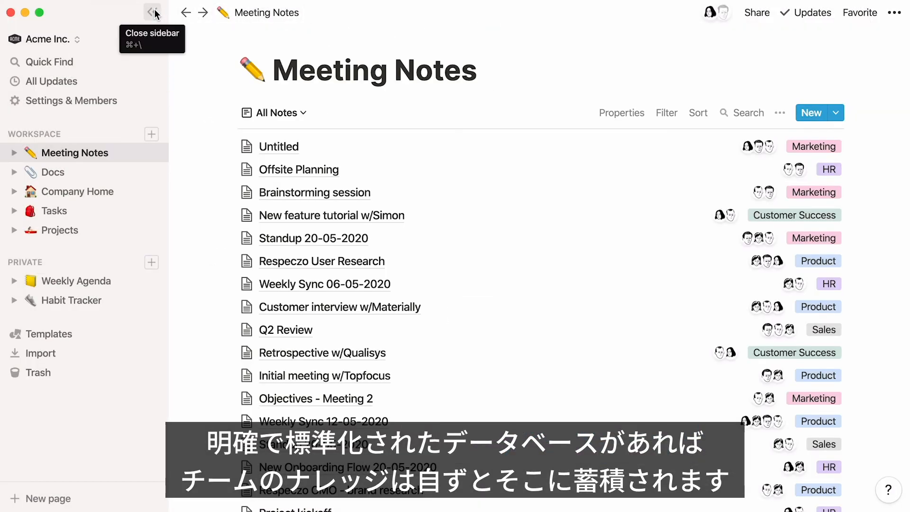
click(155, 13)
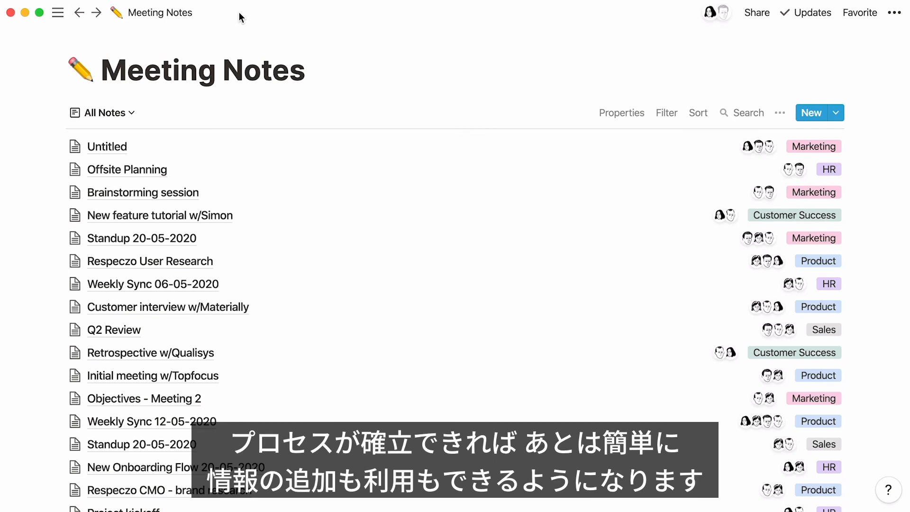
click(80, 13)
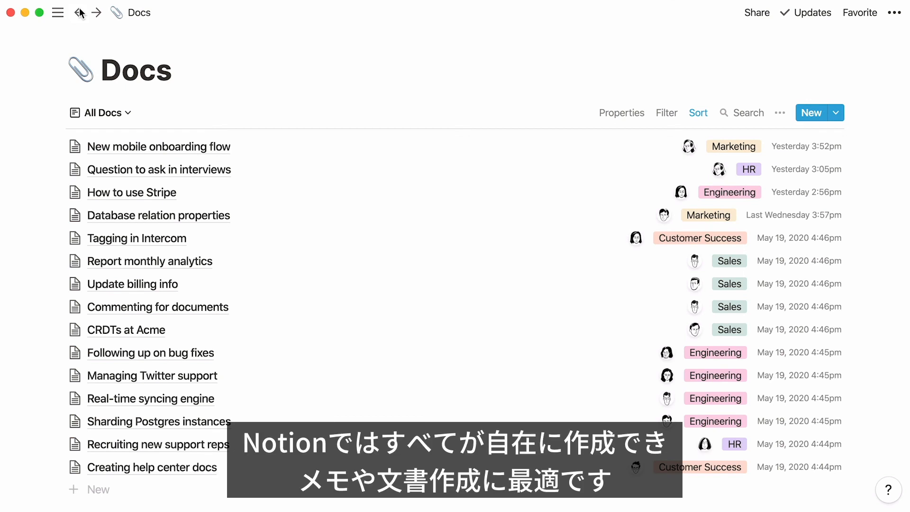